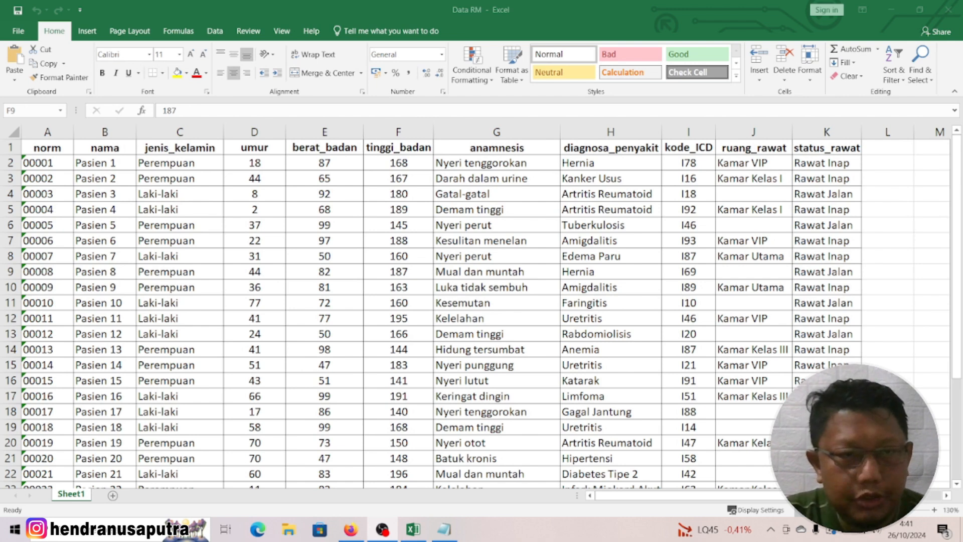
Look through the patient records on Sheet1, and read the list of analysis questions in Notepad.
{"action": "left_click", "coordinate": [422, 271]}
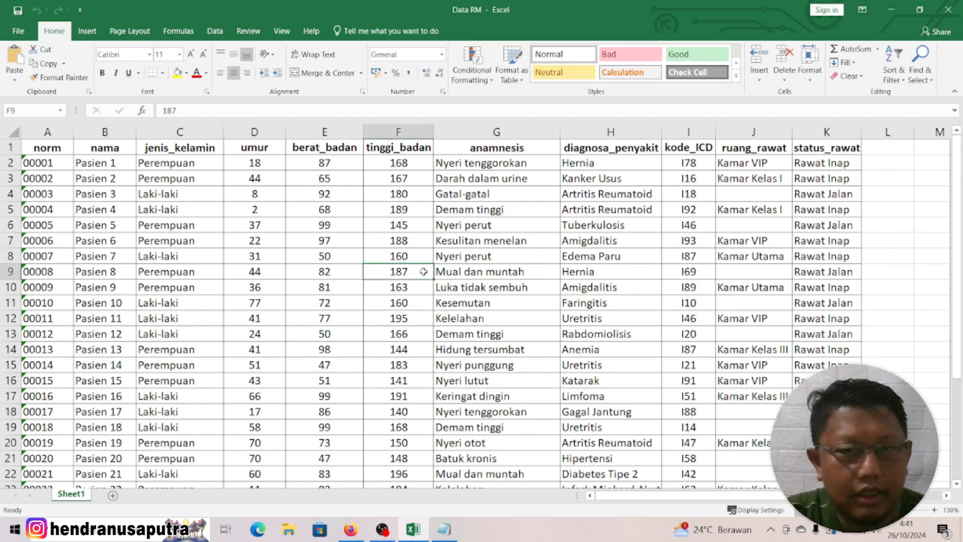
{"action": "scroll", "coordinate": [411, 273], "scroll_direction": "down", "scroll_amount": 1}
{"action": "scroll", "coordinate": [411, 273], "scroll_direction": "down", "scroll_amount": 1}
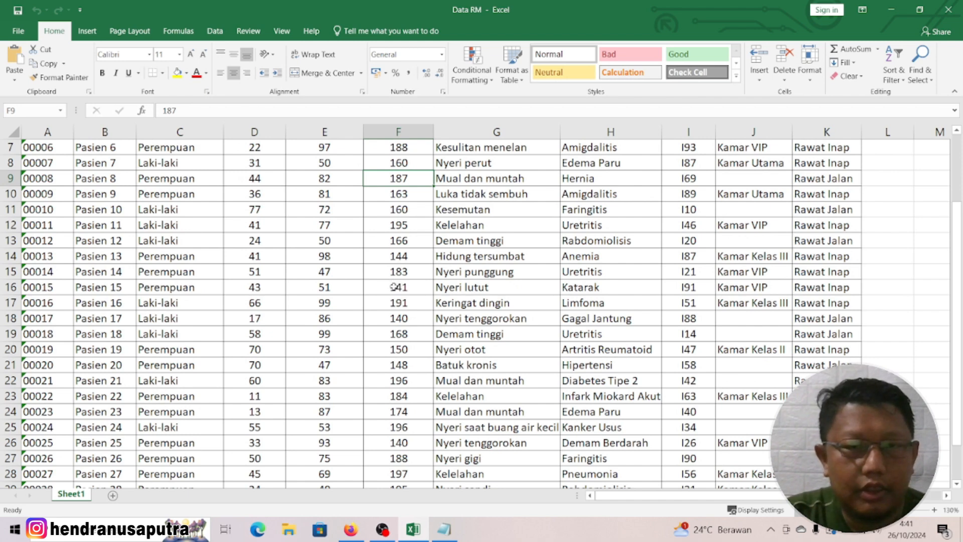
{"action": "left_click", "coordinate": [301, 242]}
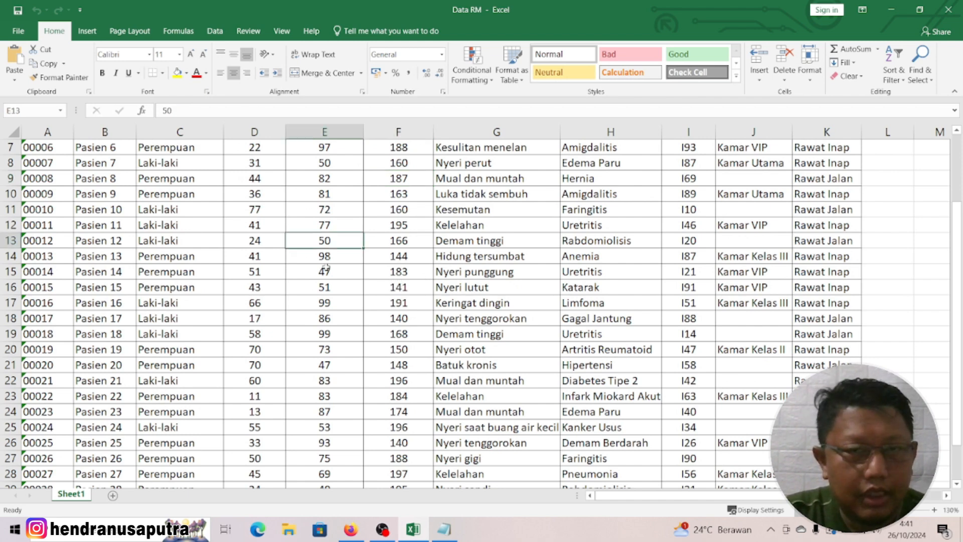
{"action": "scroll", "coordinate": [327, 269], "scroll_direction": "up", "scroll_amount": 2}
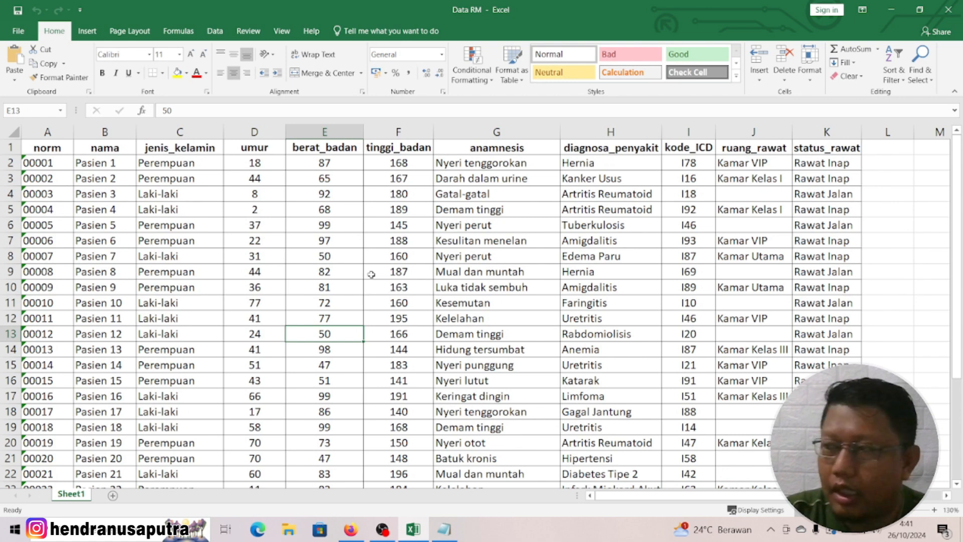
{"action": "scroll", "coordinate": [371, 278], "scroll_direction": "down", "scroll_amount": 4}
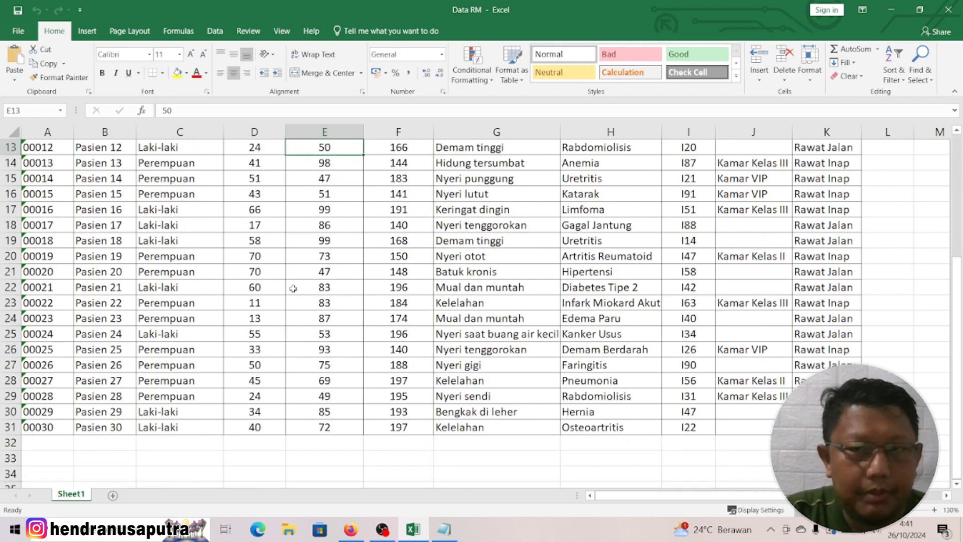
{"action": "scroll", "coordinate": [357, 292], "scroll_direction": "up", "scroll_amount": 4}
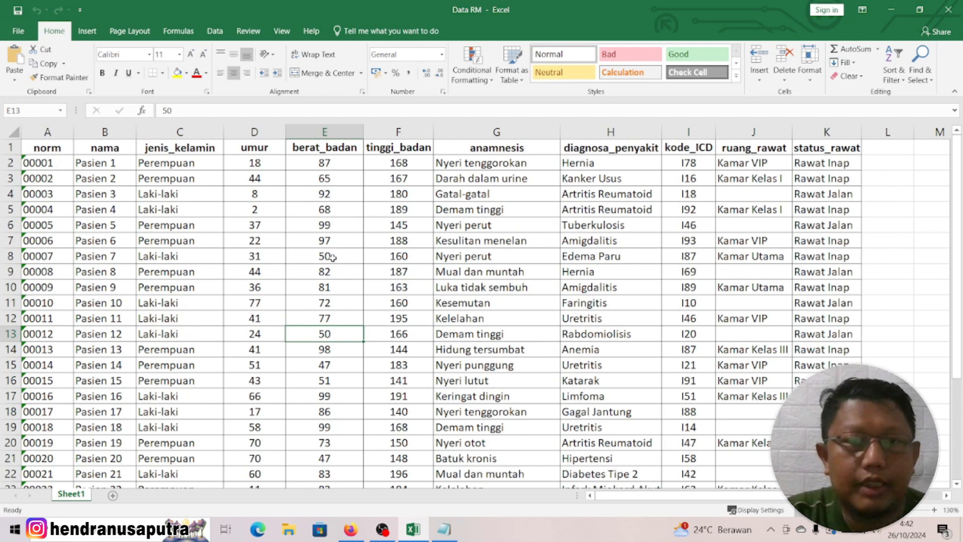
{"action": "left_click", "coordinate": [444, 529]}
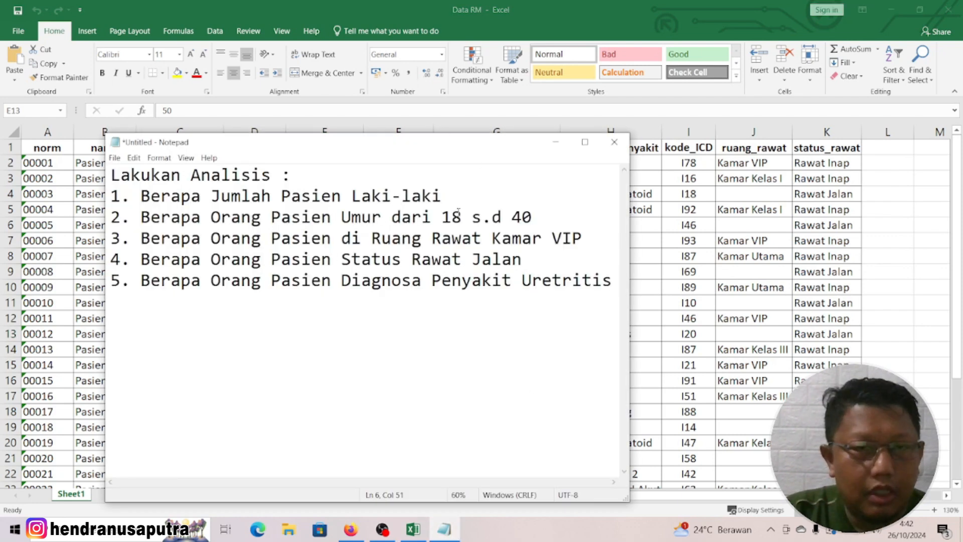
{"action": "left_click_drag", "start_coordinate": [440, 142], "coordinate": [450, 181]}
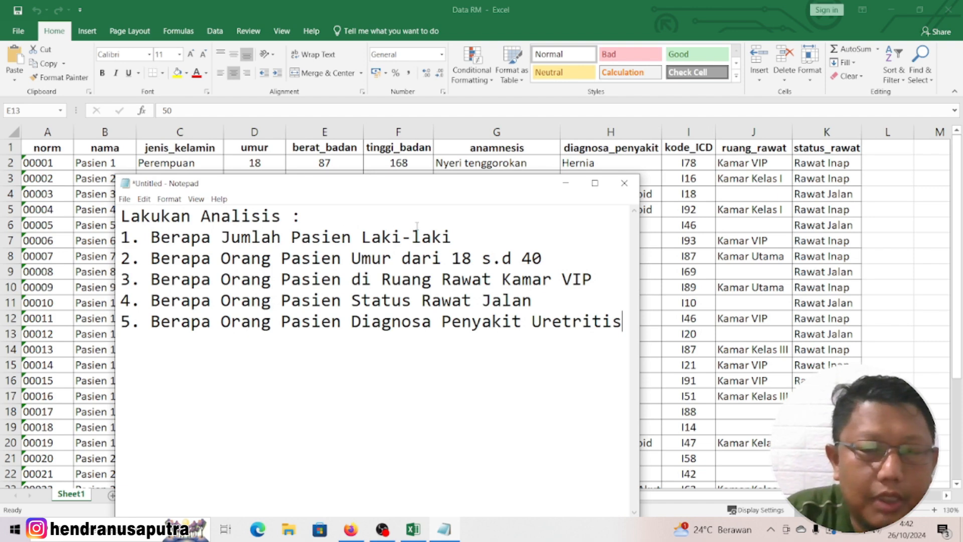
{"action": "left_click", "coordinate": [747, 255]}
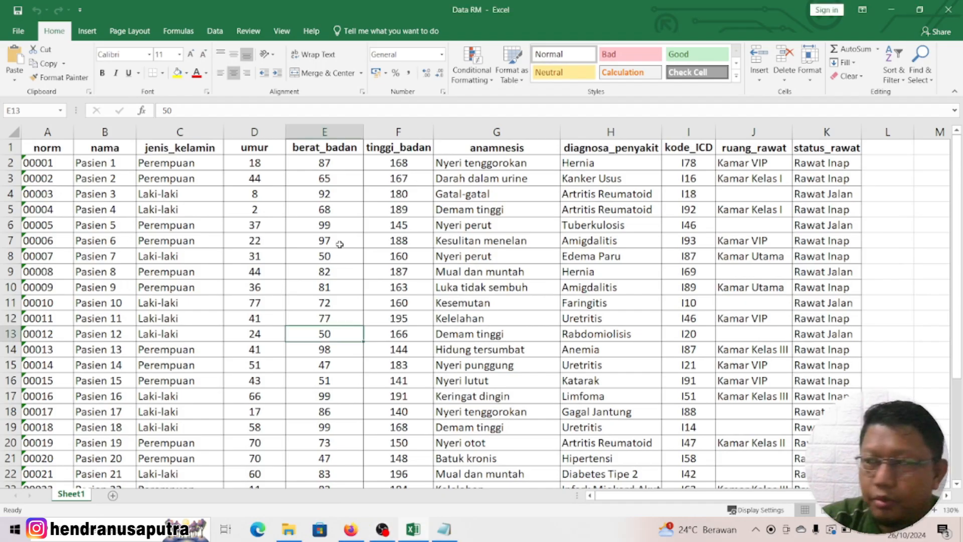
Review the patient records down to the last row, and recheck the analysis questions in Notepad.
{"action": "left_click", "coordinate": [318, 225]}
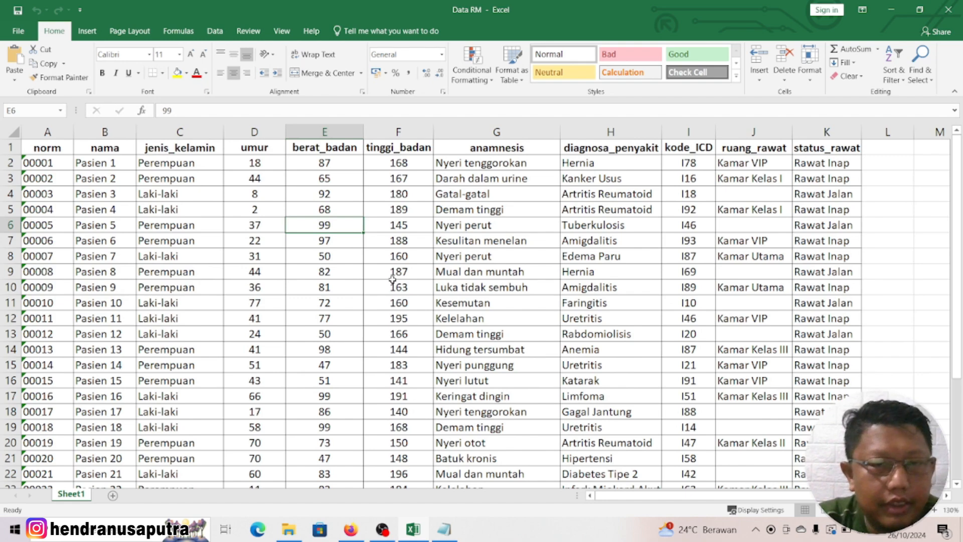
{"action": "left_click", "coordinate": [381, 257]}
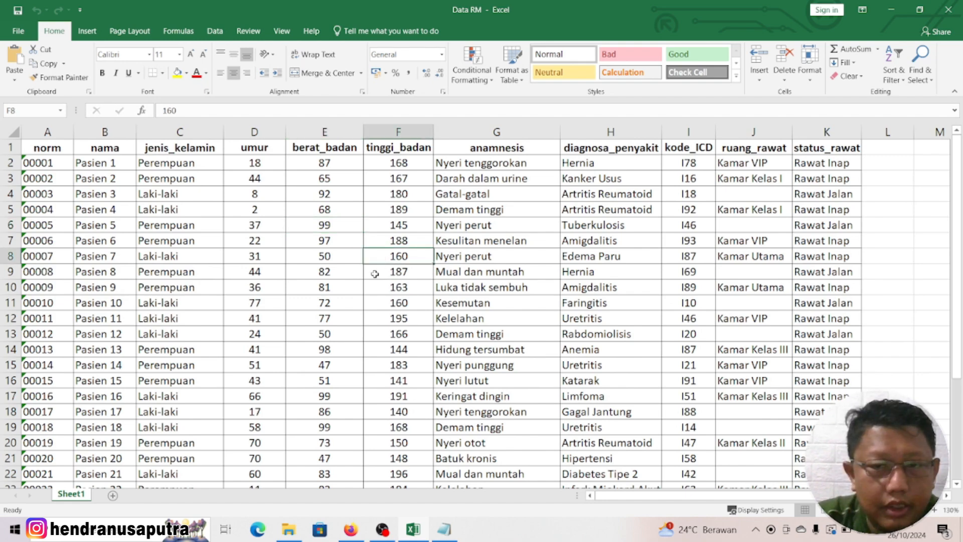
{"action": "scroll", "coordinate": [374, 276], "scroll_direction": "down", "scroll_amount": 6}
{"action": "scroll", "coordinate": [374, 280], "scroll_direction": "up", "scroll_amount": 6}
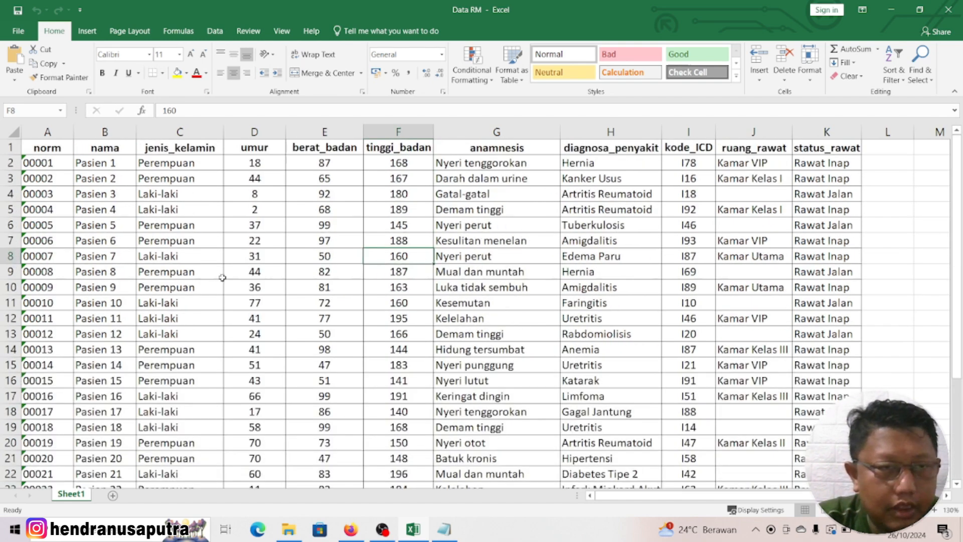
{"action": "scroll", "coordinate": [222, 278], "scroll_direction": "down", "scroll_amount": 4}
{"action": "scroll", "coordinate": [227, 287], "scroll_direction": "up", "scroll_amount": 4}
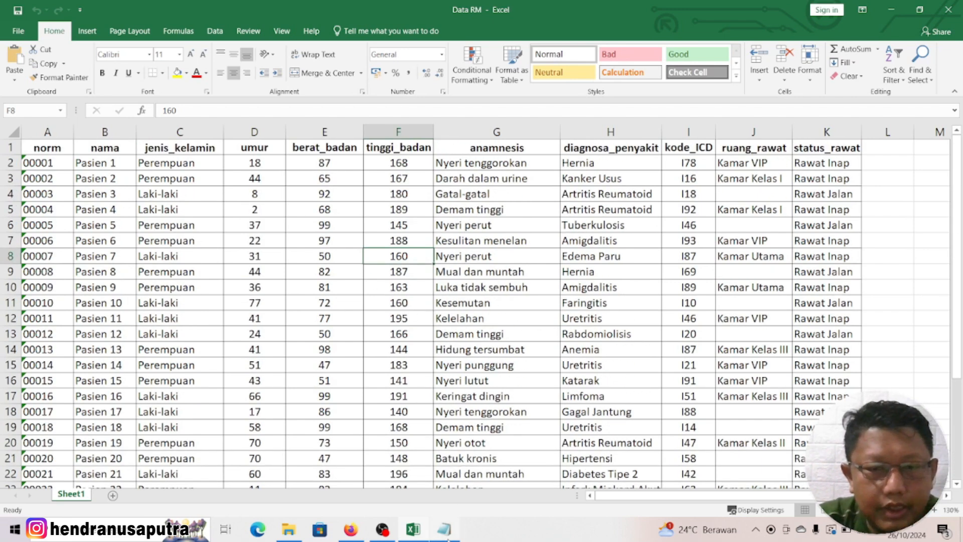
{"action": "left_click", "coordinate": [447, 538]}
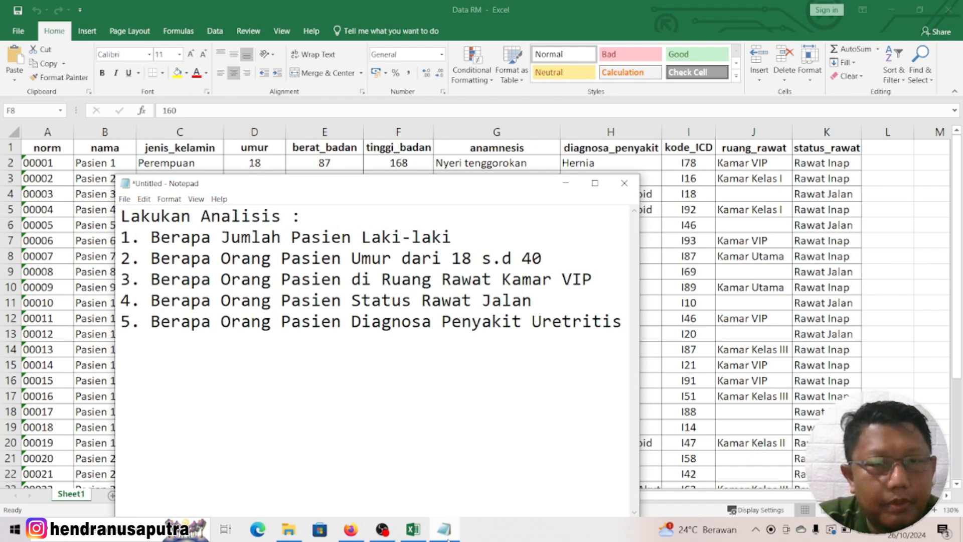
{"action": "left_click", "coordinate": [447, 538]}
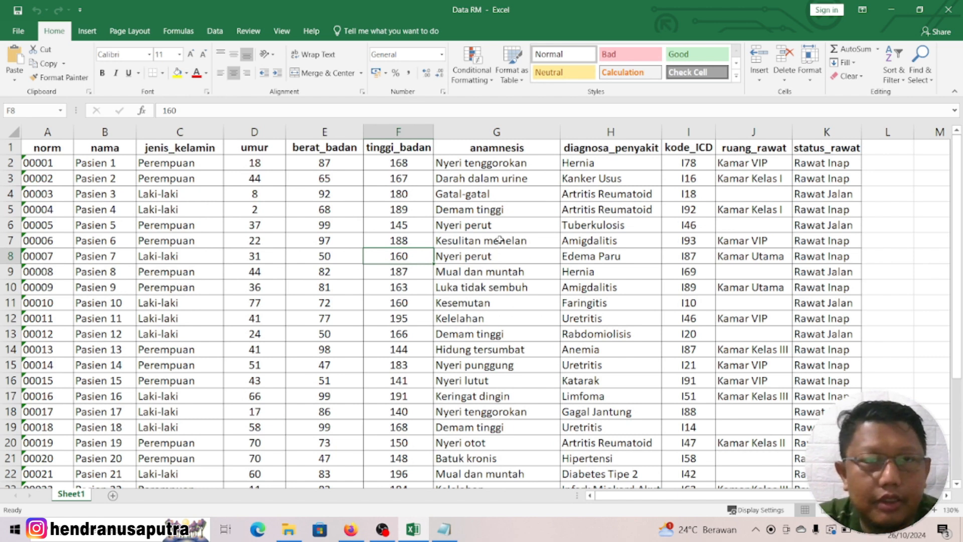
Convert the patient data range A1:K31 into a table with headers, and look over its rows.
{"action": "left_click", "coordinate": [343, 205]}
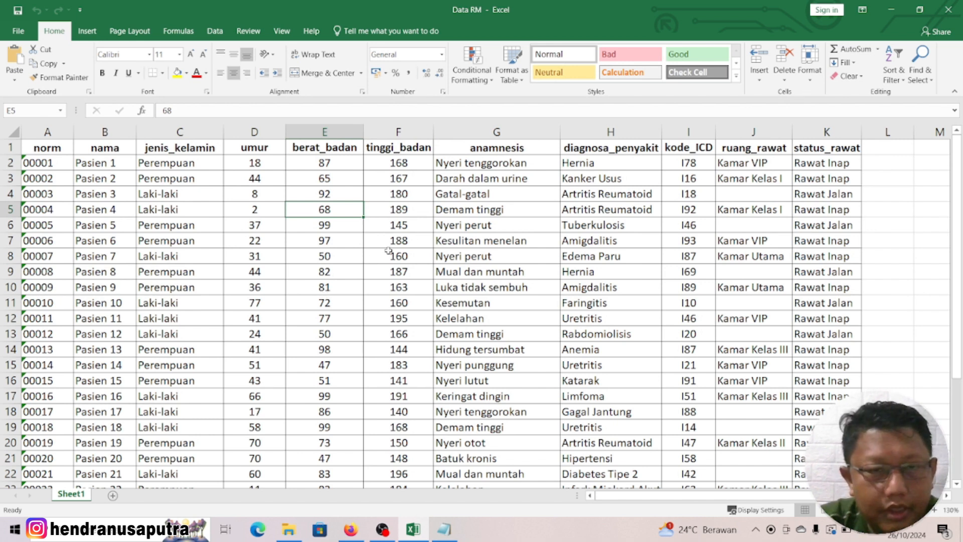
{"action": "left_click", "coordinate": [887, 238]}
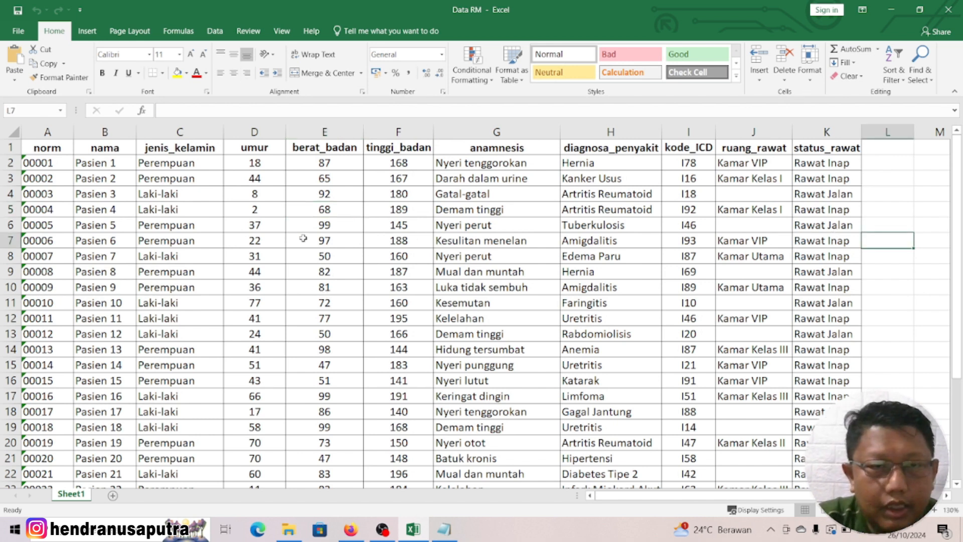
{"action": "left_click", "coordinate": [326, 227]}
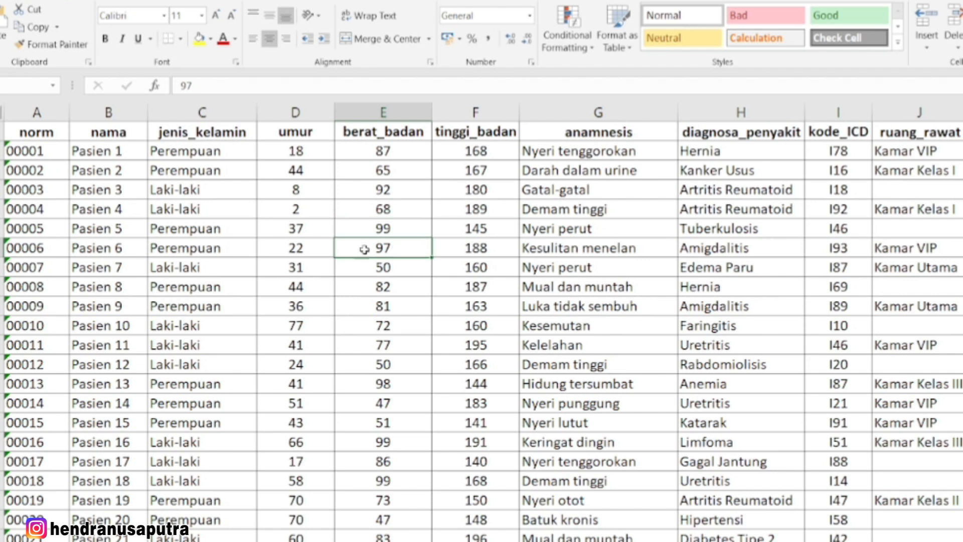
{"action": "left_click", "coordinate": [187, 223]}
{"action": "left_click", "coordinate": [674, 234]}
{"action": "left_click", "coordinate": [398, 226]}
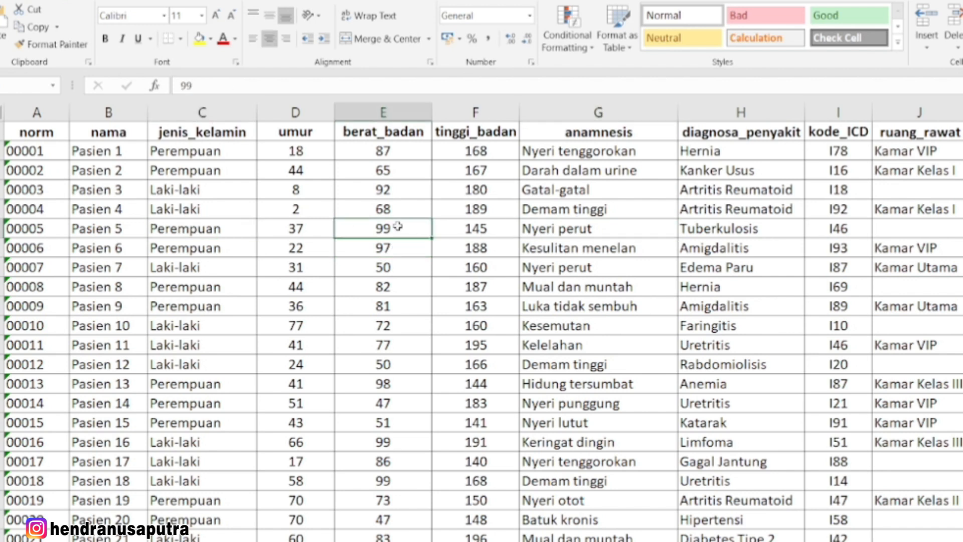
{"action": "key", "text": "ctrl+t"}
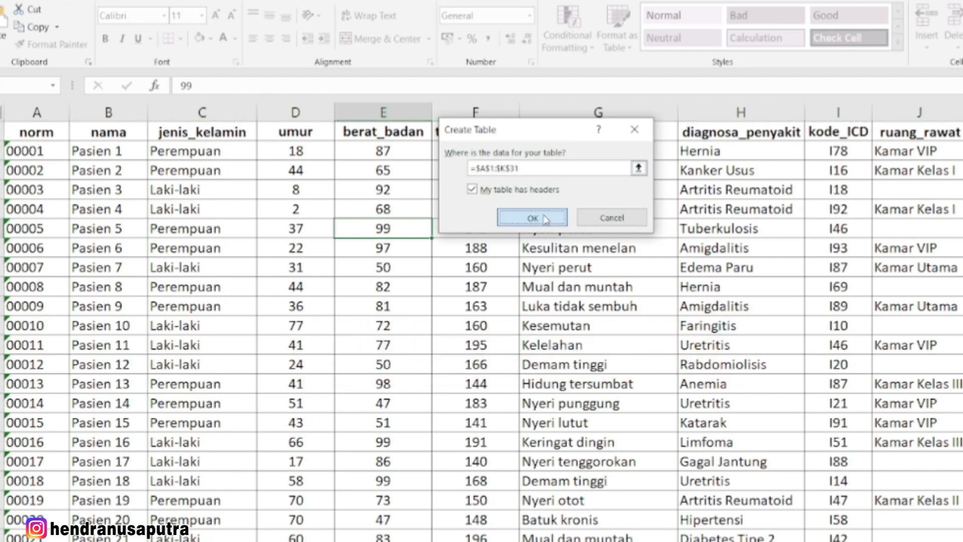
{"action": "left_click", "coordinate": [512, 213]}
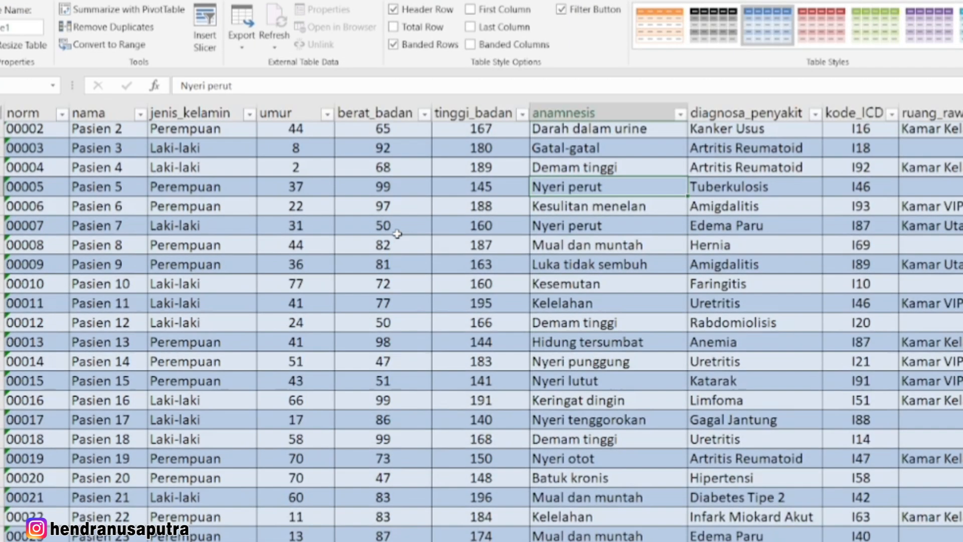
{"action": "scroll", "coordinate": [395, 230], "scroll_direction": "down", "scroll_amount": 4}
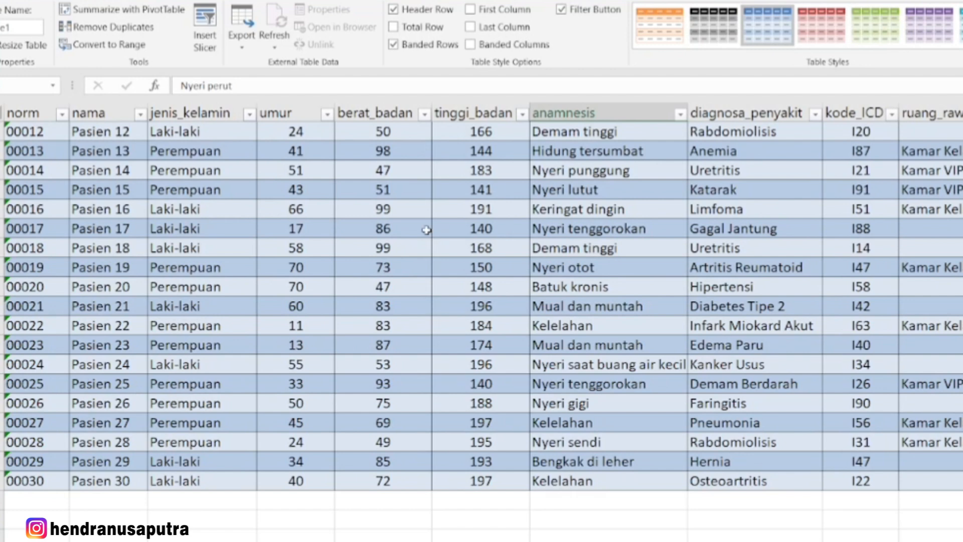
{"action": "scroll", "coordinate": [428, 229], "scroll_direction": "up", "scroll_amount": 4}
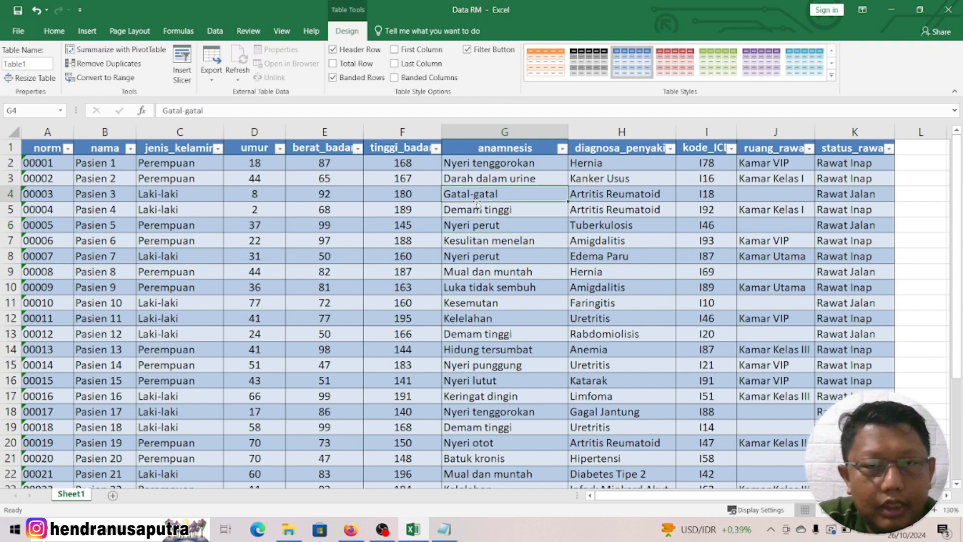
{"action": "left_click", "coordinate": [200, 190]}
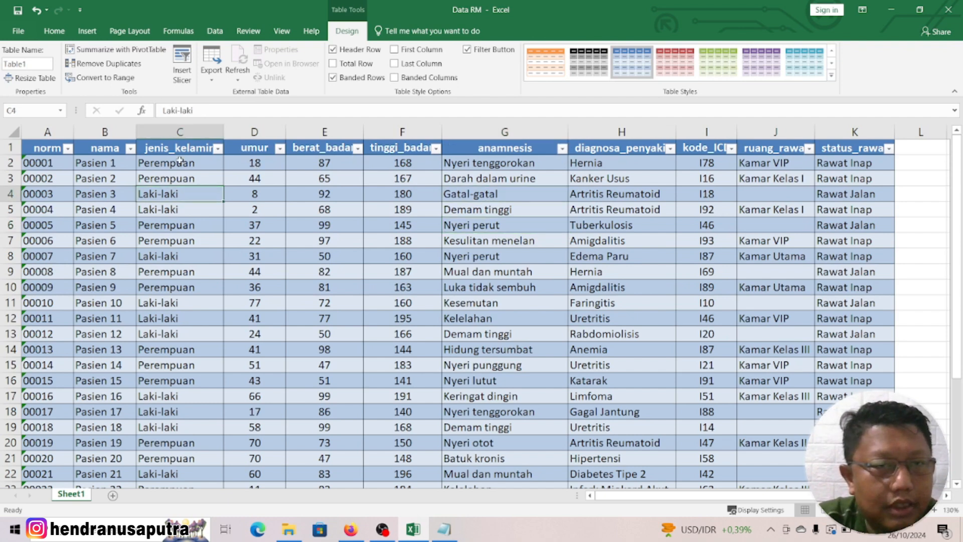
{"action": "left_click", "coordinate": [274, 193]}
{"action": "left_click", "coordinate": [218, 149]}
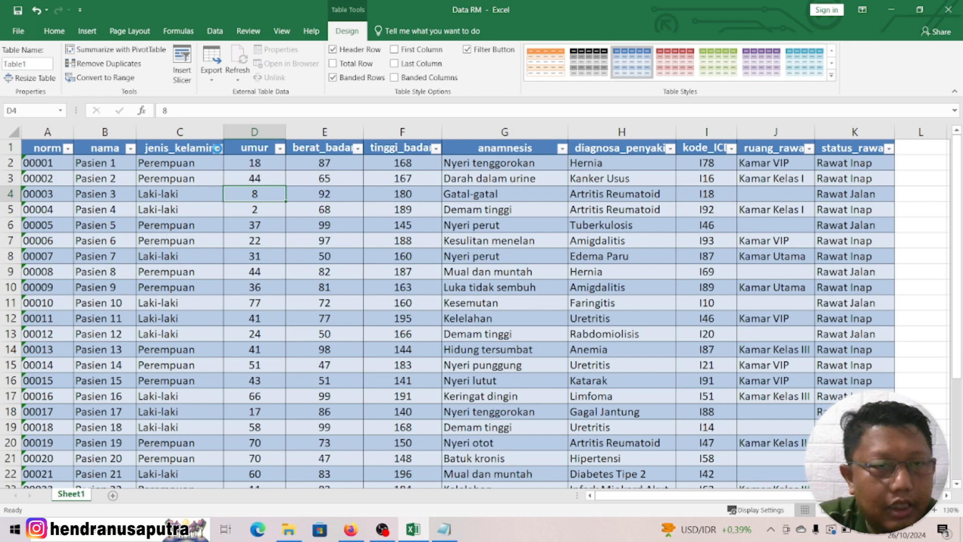
{"action": "left_click", "coordinate": [276, 189]}
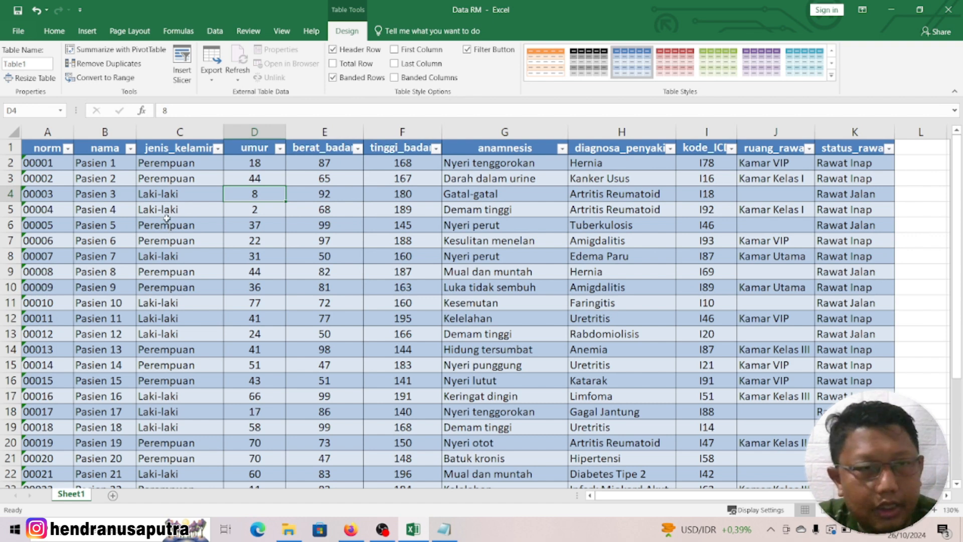
{"action": "left_click", "coordinate": [175, 189]}
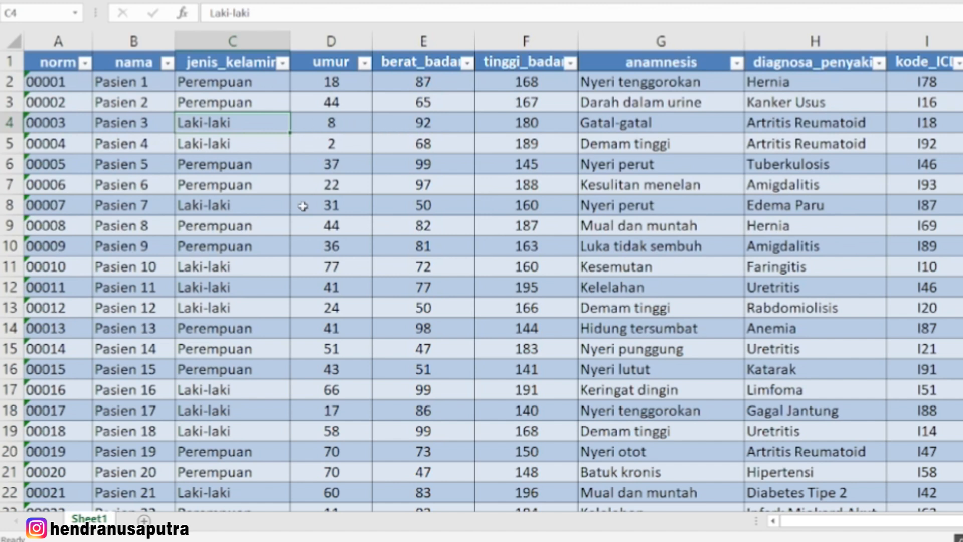
{"action": "left_click", "coordinate": [251, 82]}
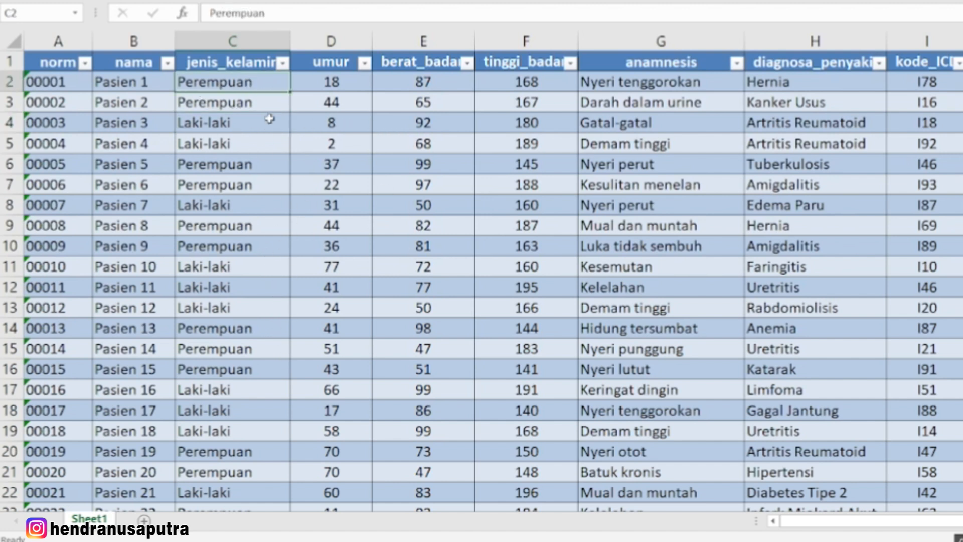
{"action": "left_click", "coordinate": [283, 63]}
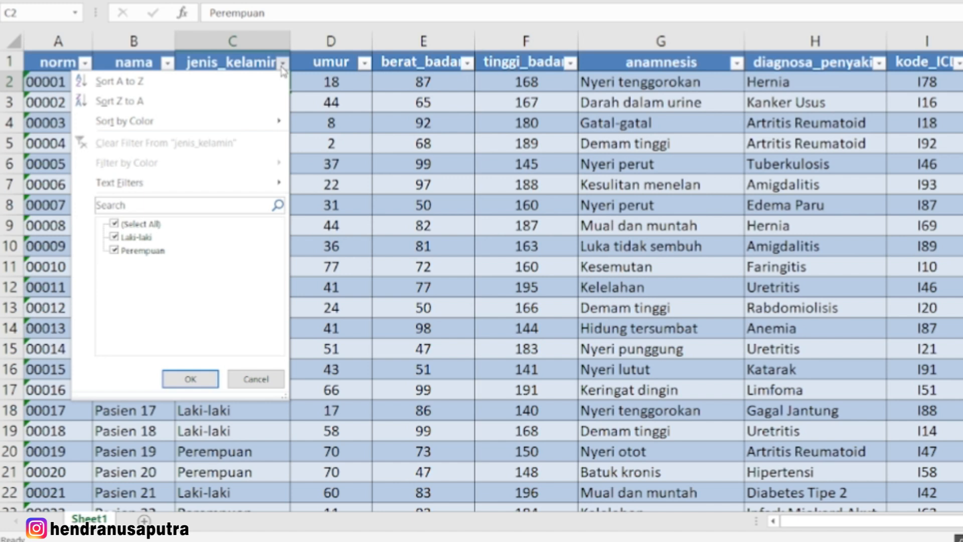
{"action": "left_click", "coordinate": [331, 140]}
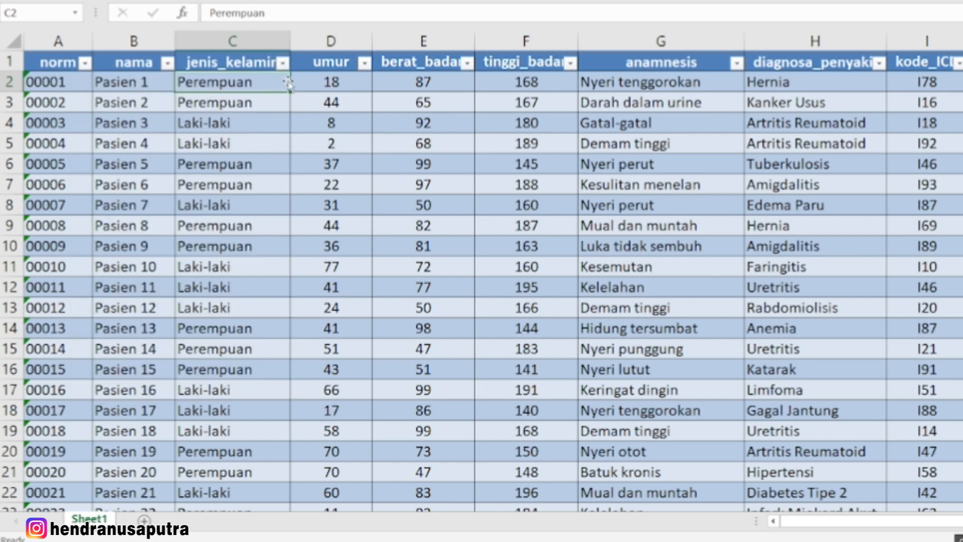
Sort the table by jenis_kelamin from A to Z and select all the Laki-laki cells to count them.
{"action": "left_click", "coordinate": [283, 63]}
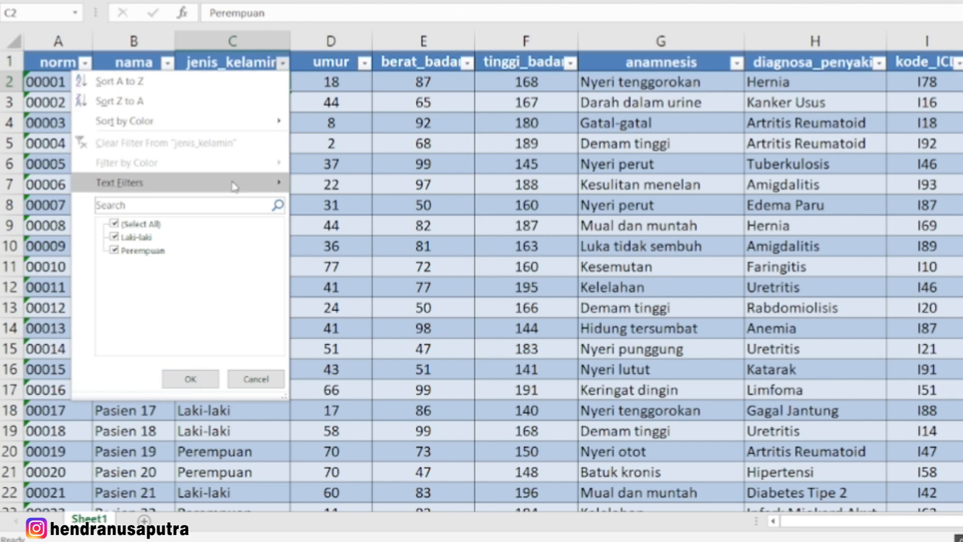
{"action": "left_click", "coordinate": [126, 82]}
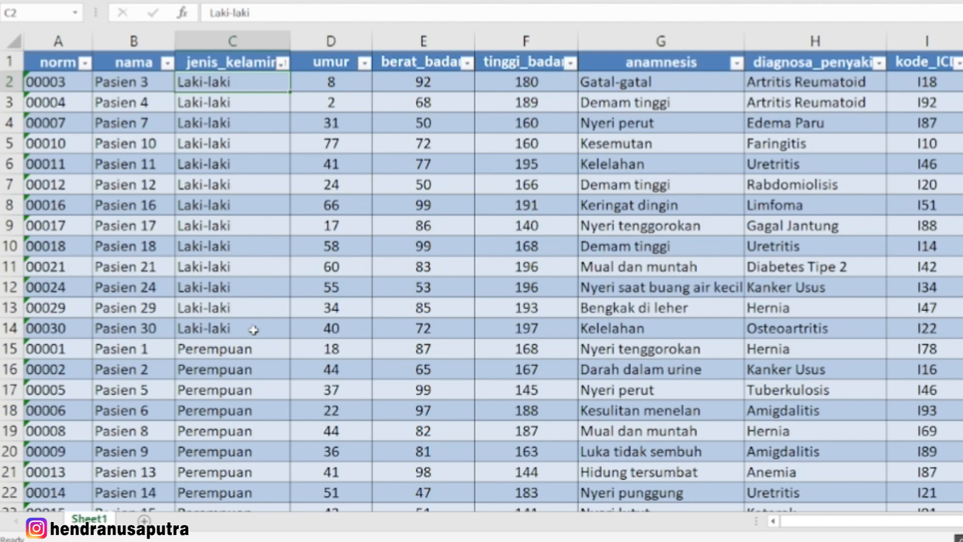
{"action": "left_click_drag", "start_coordinate": [254, 329], "coordinate": [257, 80]}
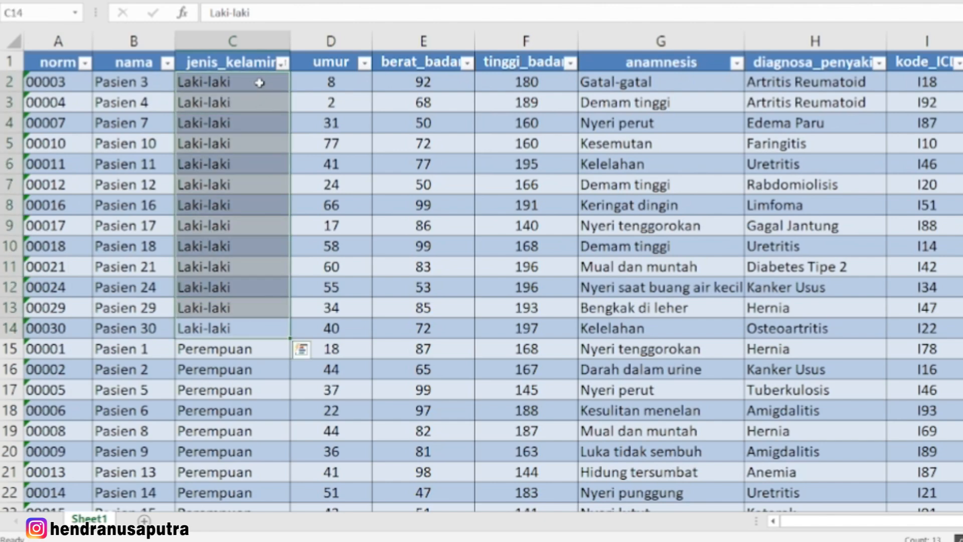
{"action": "scroll", "coordinate": [242, 295], "scroll_direction": "down", "scroll_amount": 4}
{"action": "scroll", "coordinate": [243, 290], "scroll_direction": "up", "scroll_amount": 4}
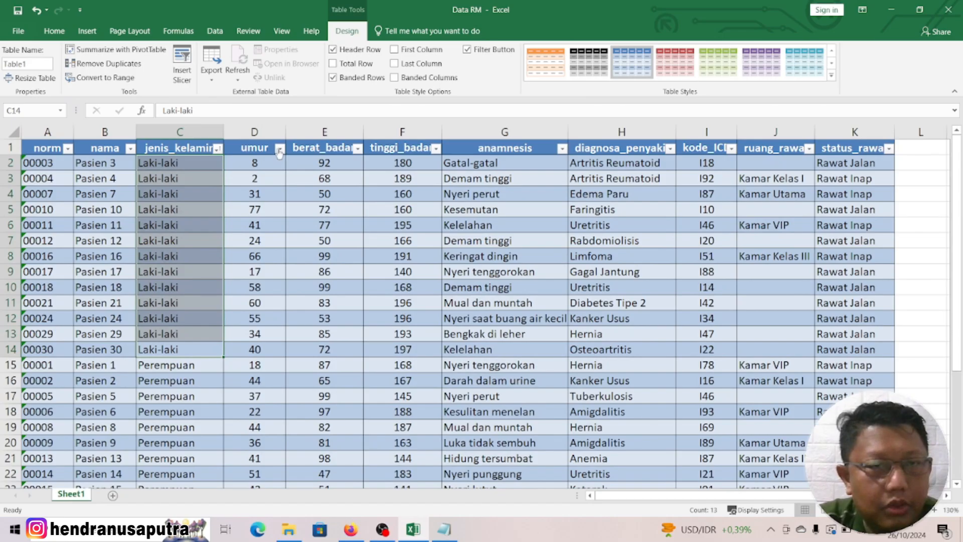
Sort the table by umur from smallest to largest, and re-sort it by diagnosa_penyakit from A to Z.
{"action": "left_click", "coordinate": [365, 62]}
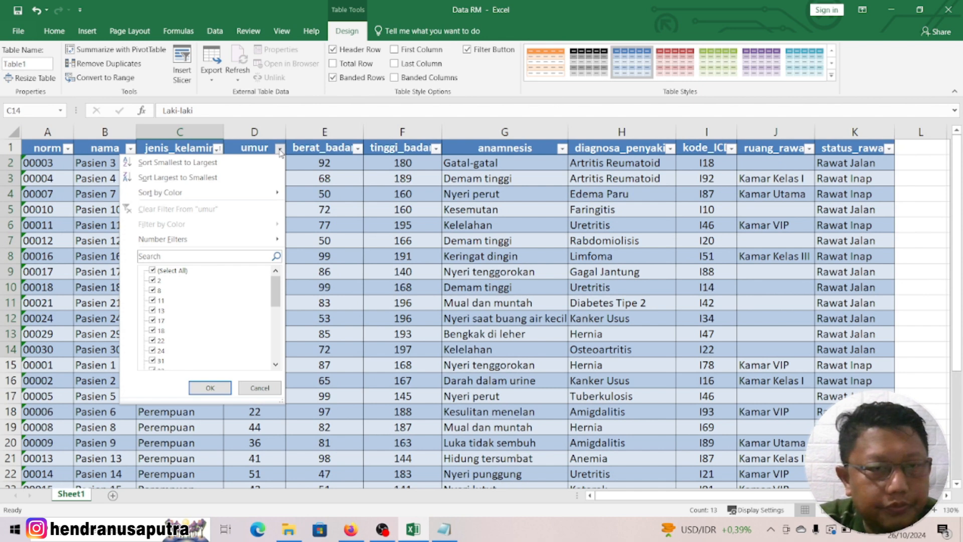
{"action": "left_click", "coordinate": [187, 166]}
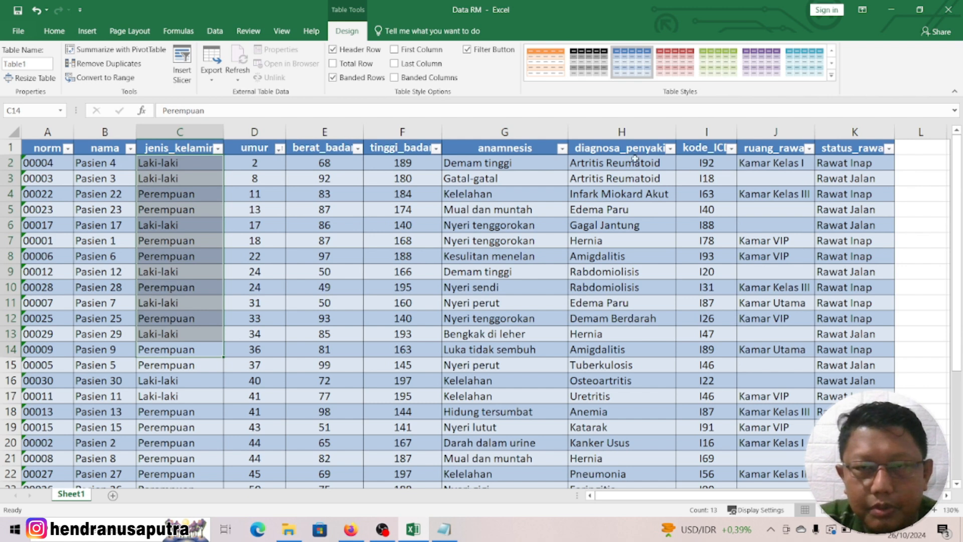
{"action": "left_click", "coordinate": [625, 151]}
{"action": "left_click", "coordinate": [670, 148]}
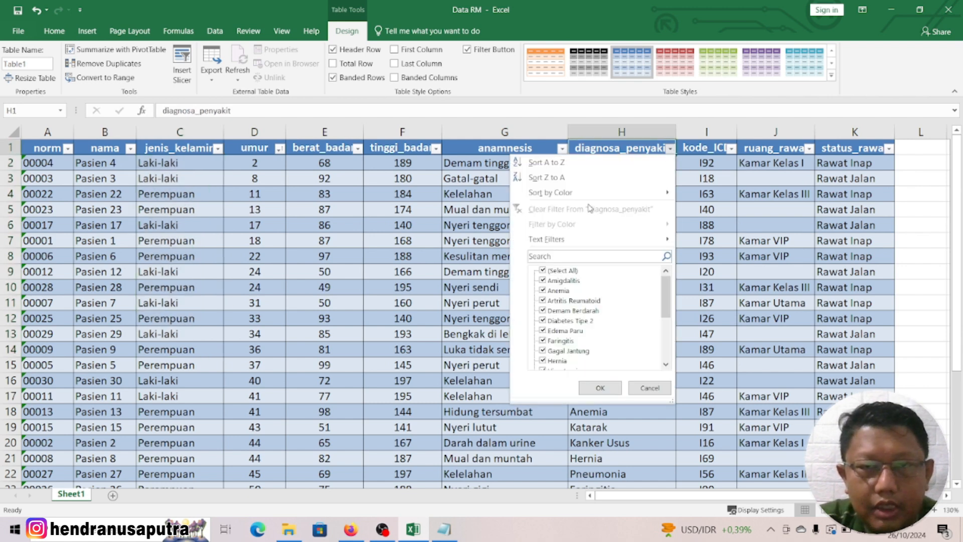
{"action": "left_click", "coordinate": [547, 162]}
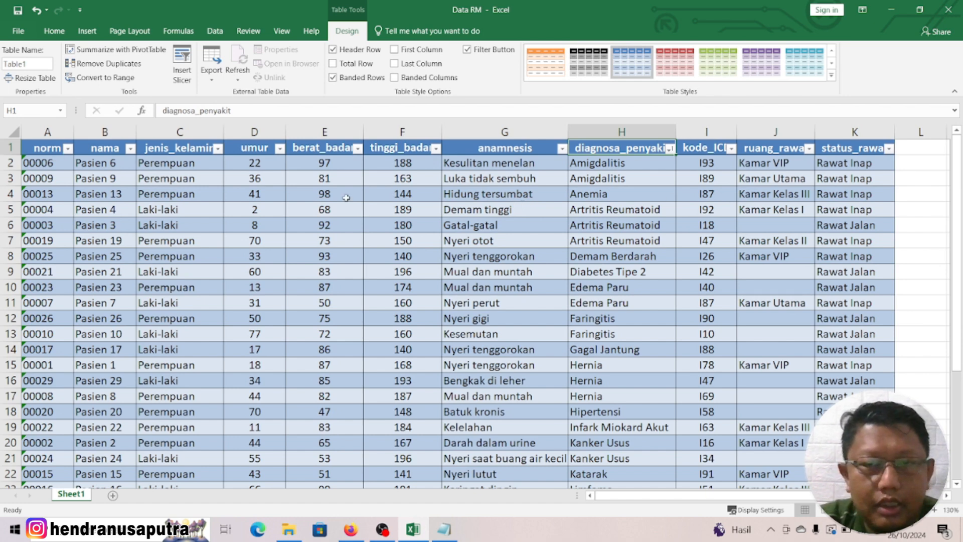
Sort the table by norm from A to Z to put the patients back in record-number order.
{"action": "left_click", "coordinate": [67, 149]}
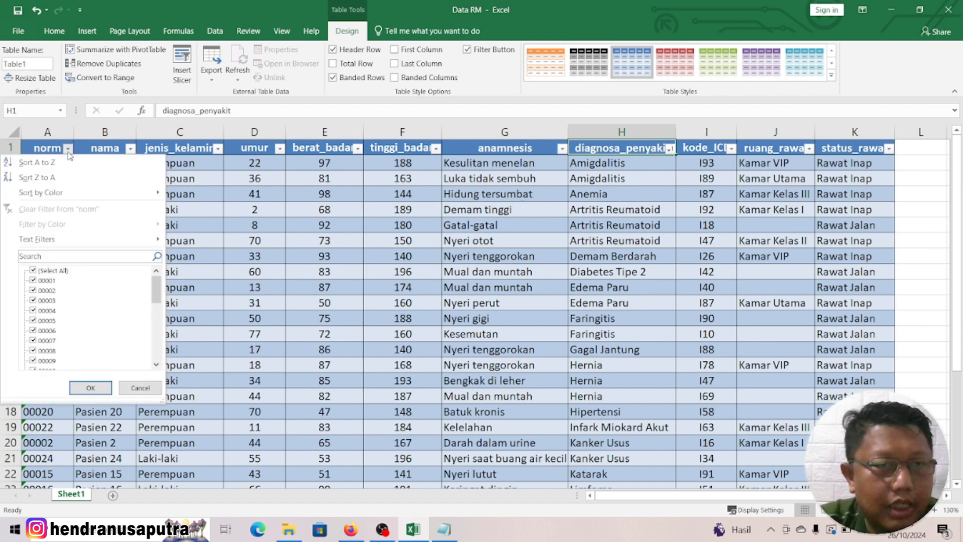
{"action": "left_click", "coordinate": [313, 178]}
{"action": "left_click", "coordinate": [130, 177]}
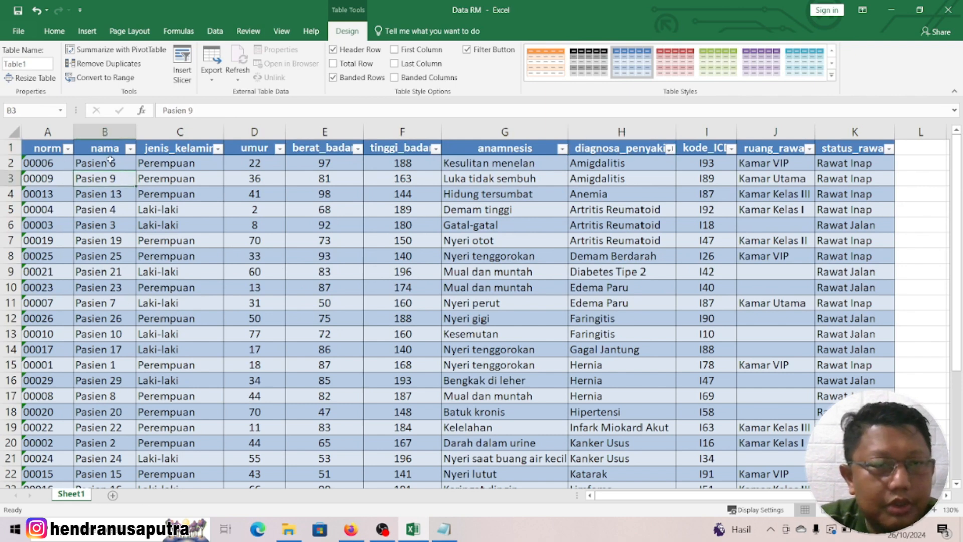
{"action": "left_click", "coordinate": [113, 198]}
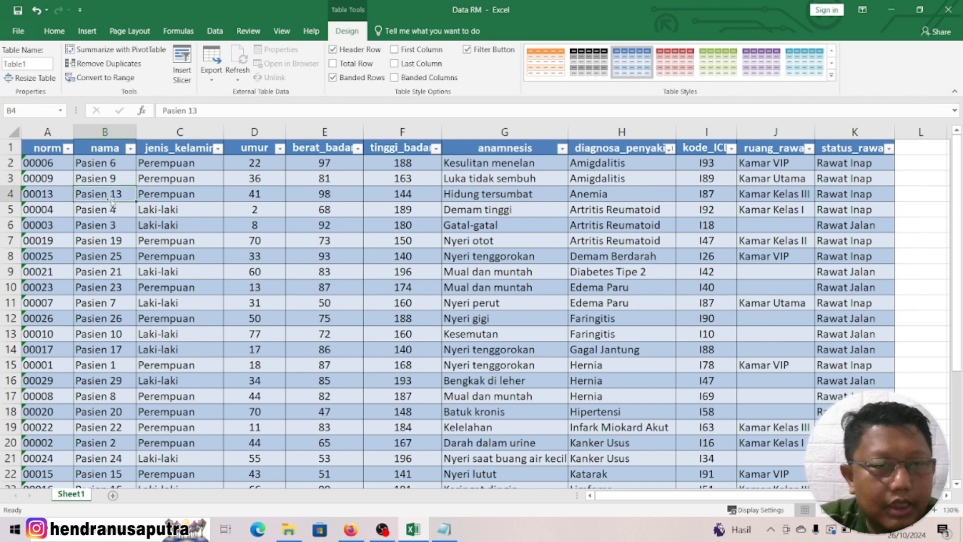
{"action": "left_click", "coordinate": [67, 148]}
{"action": "left_click", "coordinate": [60, 162]}
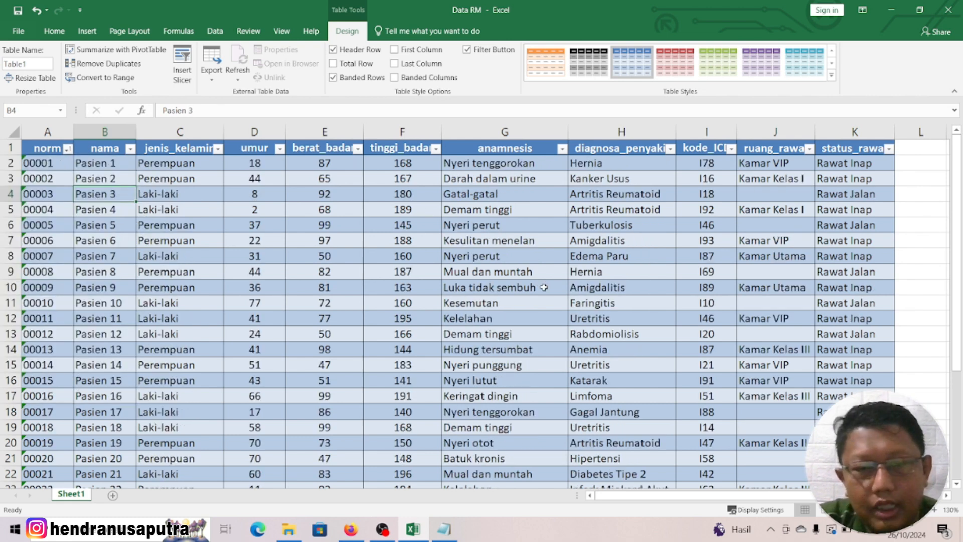
Look over the patient records from the first row down to the last and back to the header row.
{"action": "left_click", "coordinate": [235, 265]}
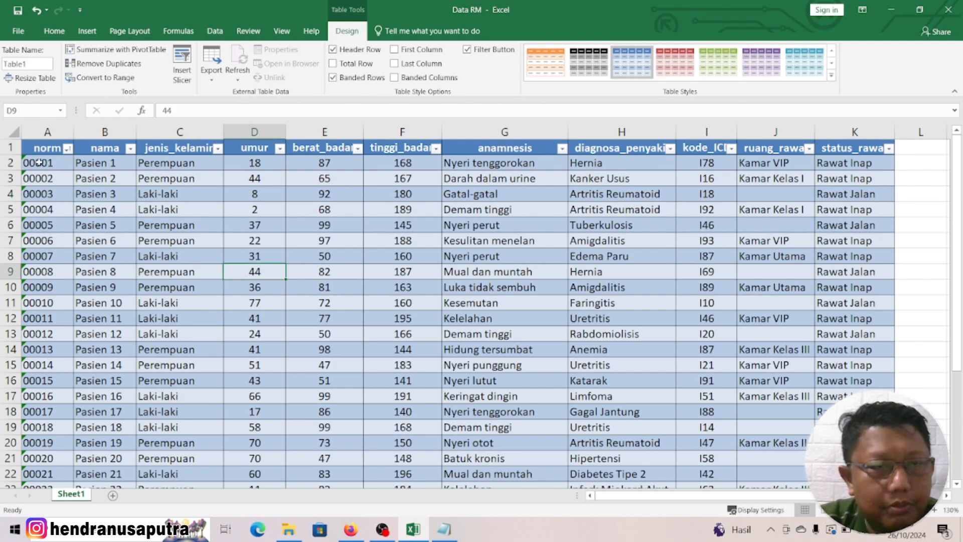
{"action": "left_click_drag", "start_coordinate": [39, 161], "coordinate": [497, 272]}
{"action": "scroll", "coordinate": [219, 372], "scroll_direction": "down", "scroll_amount": 2}
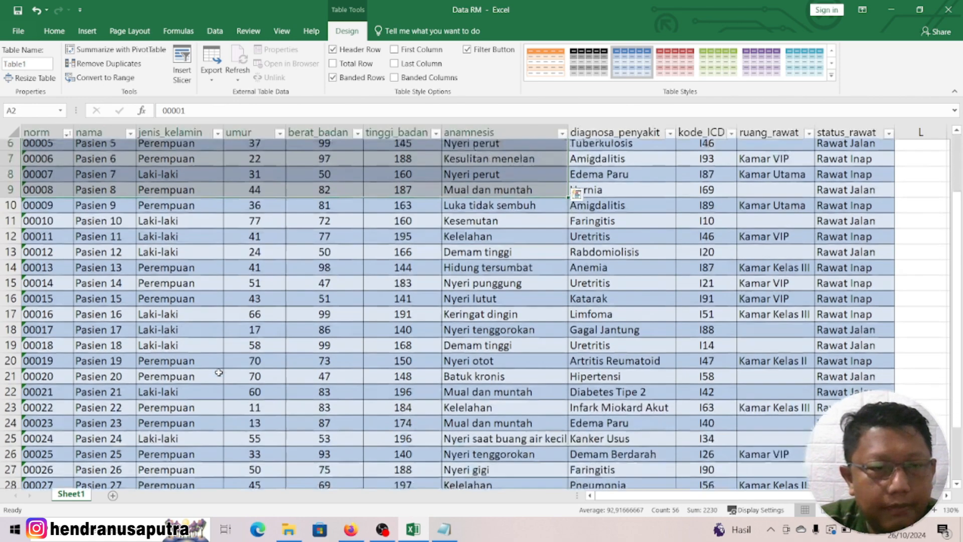
{"action": "scroll", "coordinate": [219, 372], "scroll_direction": "down", "scroll_amount": 3}
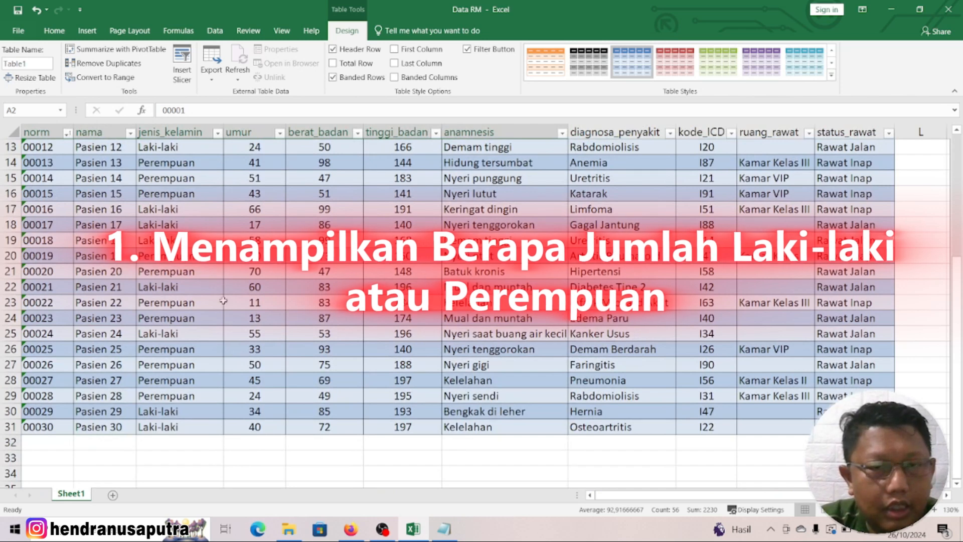
{"action": "left_click", "coordinate": [183, 444]}
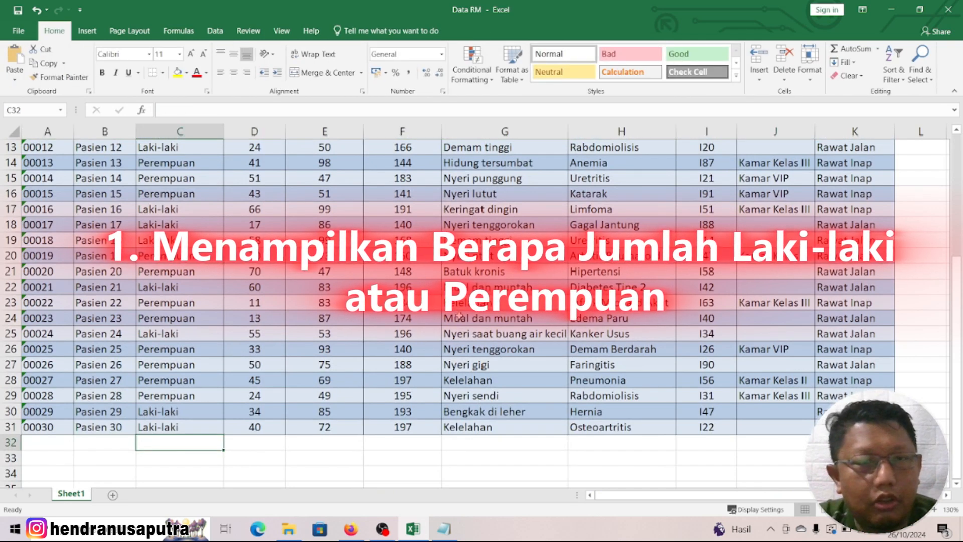
{"action": "left_click", "coordinate": [325, 224]}
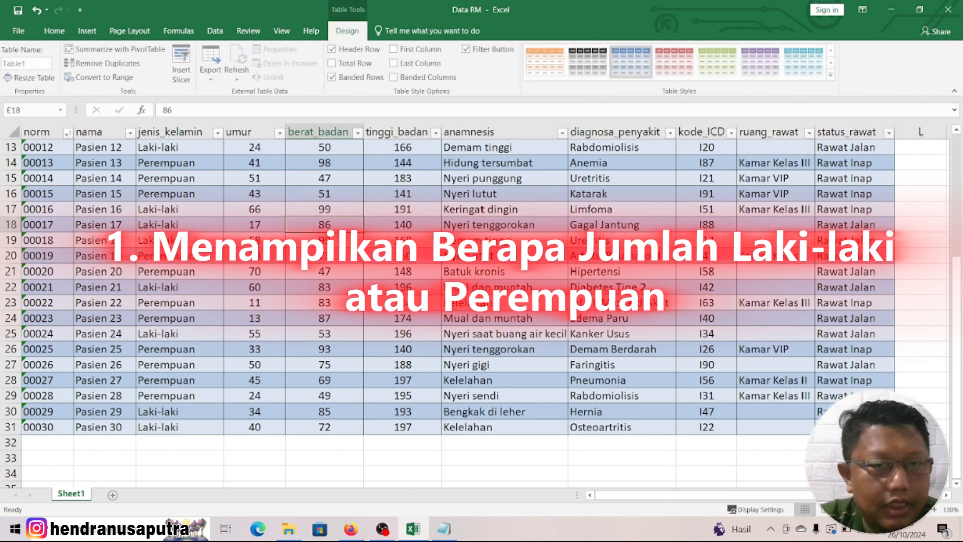
{"action": "scroll", "coordinate": [391, 197], "scroll_direction": "up", "scroll_amount": 4}
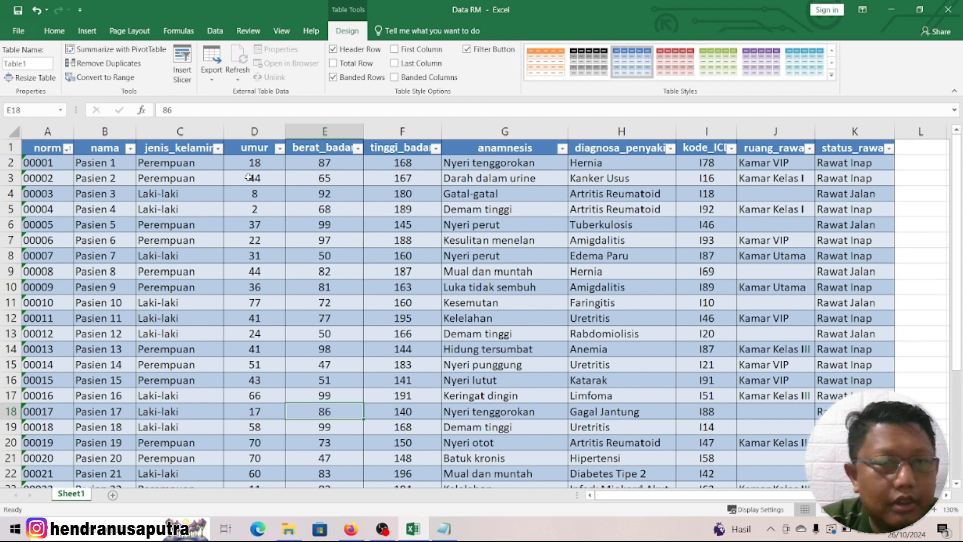
{"action": "left_click", "coordinate": [207, 177]}
{"action": "left_click", "coordinate": [243, 189]}
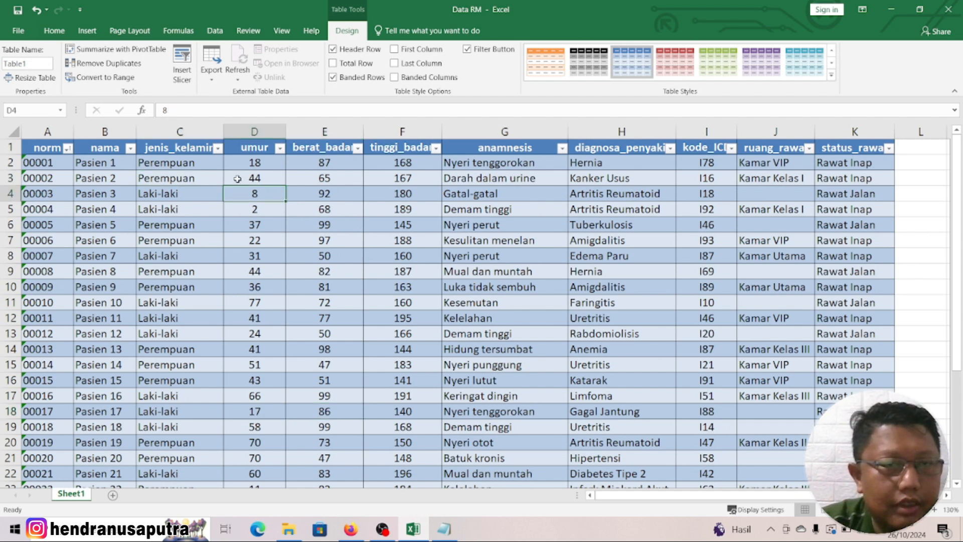
Filter the jenis_kelamin column to show only Laki-laki, and look over the filtered patient rows.
{"action": "left_click", "coordinate": [217, 147]}
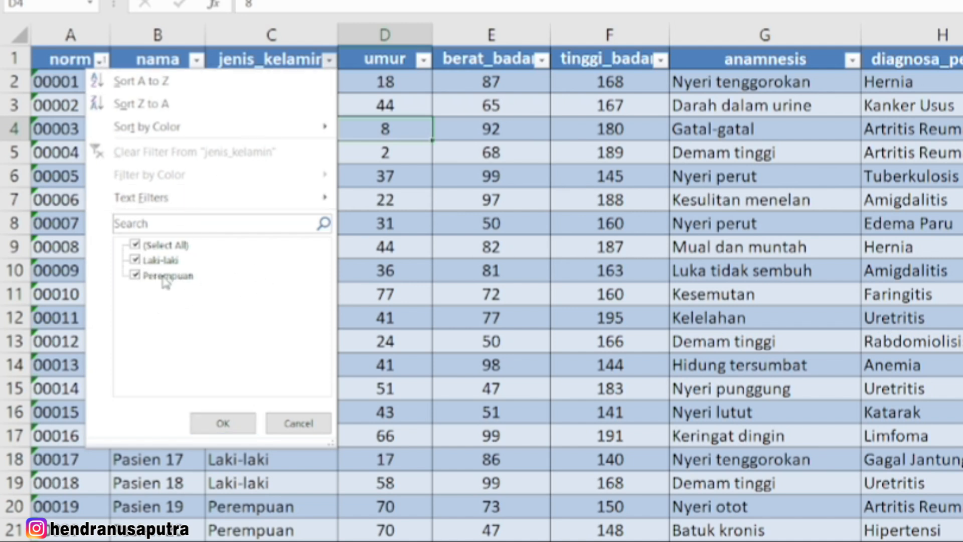
{"action": "left_click", "coordinate": [135, 245]}
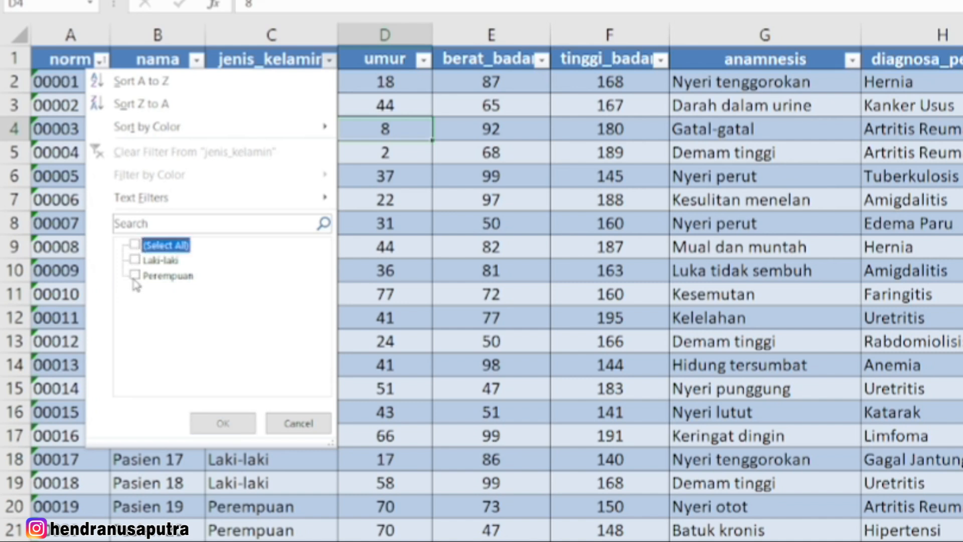
{"action": "left_click", "coordinate": [135, 260]}
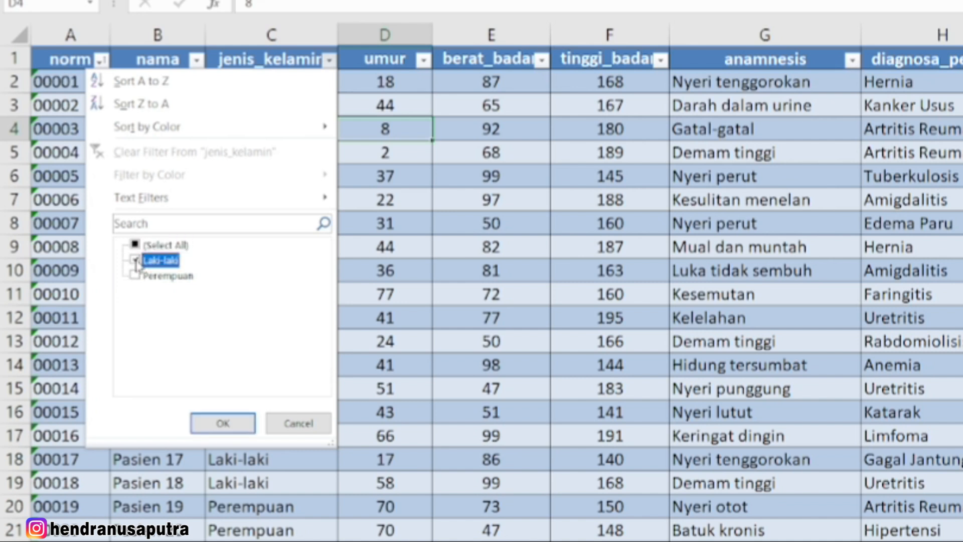
{"action": "left_click", "coordinate": [238, 427]}
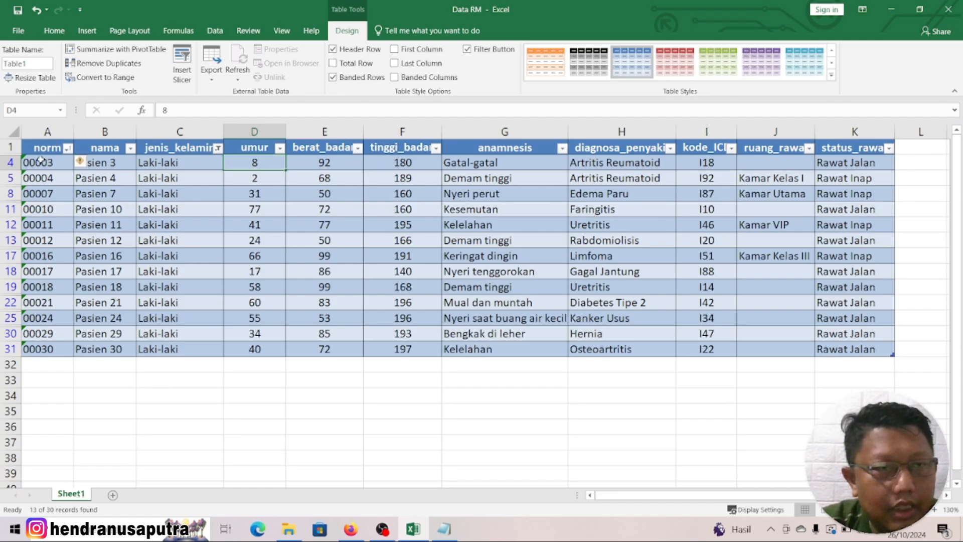
{"action": "left_click_drag", "start_coordinate": [40, 160], "coordinate": [853, 344]}
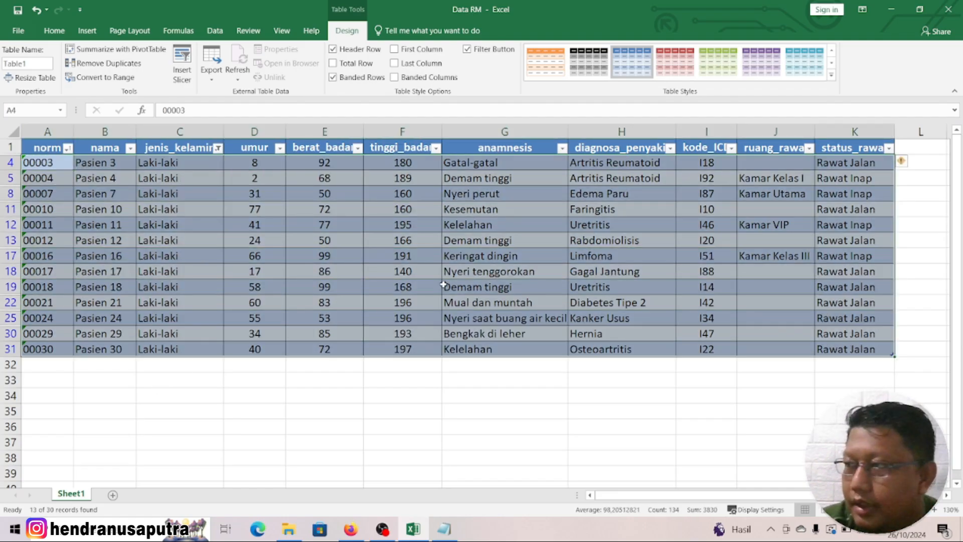
{"action": "left_click", "coordinate": [444, 286]}
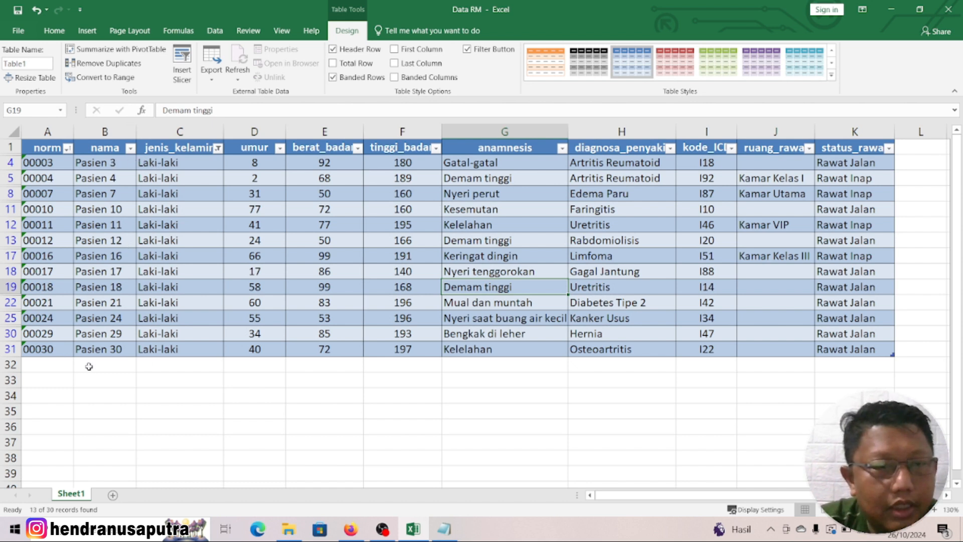
Add a total row below the filtered table and select its total cell in the status_rawat column.
{"action": "left_click_drag", "start_coordinate": [49, 363], "coordinate": [529, 365]}
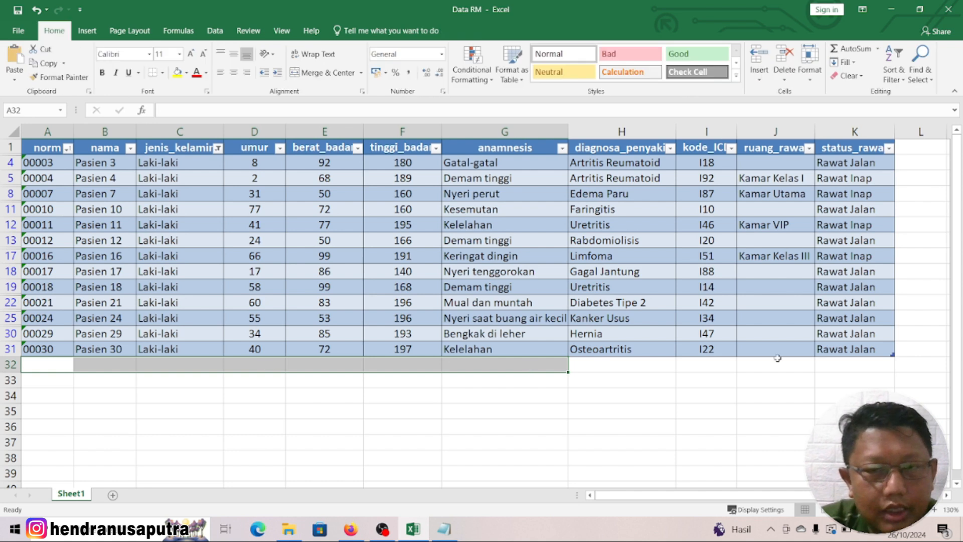
{"action": "left_click_drag", "start_coordinate": [864, 362], "coordinate": [45, 361]}
{"action": "left_click", "coordinate": [189, 298]}
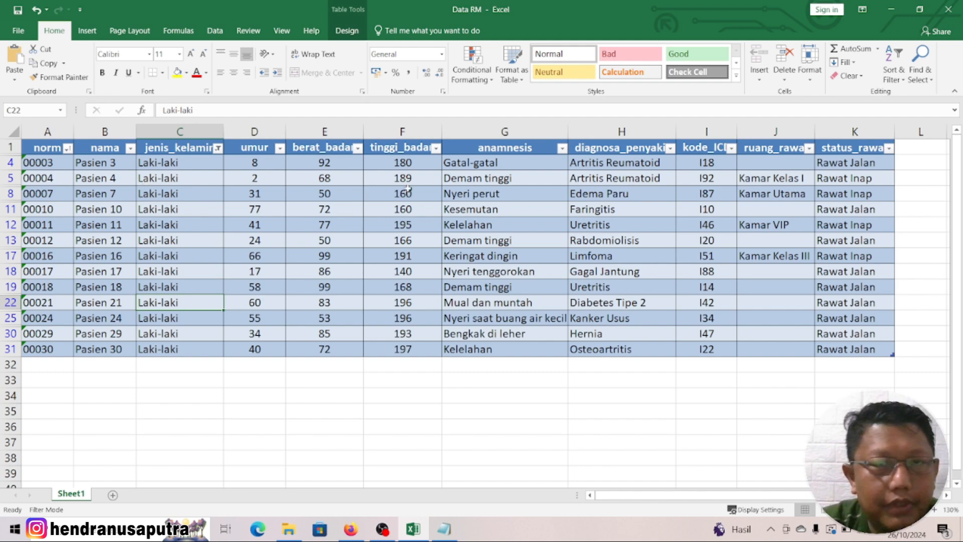
{"action": "left_click", "coordinate": [254, 271]}
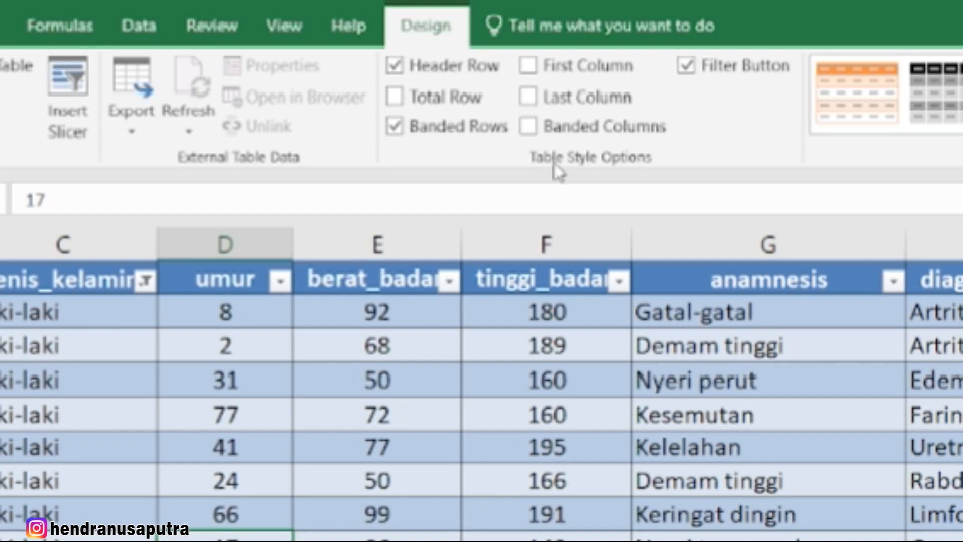
{"action": "left_click", "coordinate": [396, 102]}
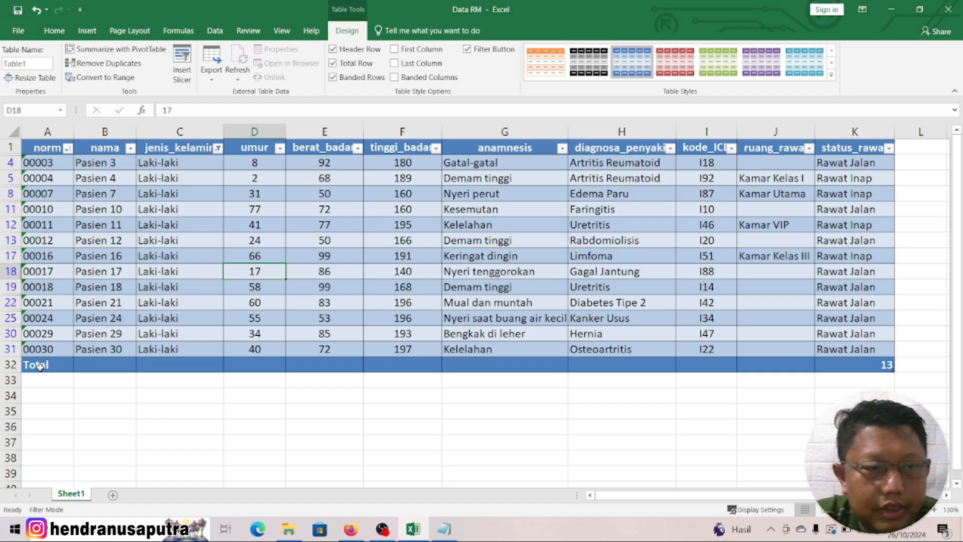
{"action": "left_click", "coordinate": [40, 365]}
{"action": "left_click_drag", "start_coordinate": [40, 366], "coordinate": [654, 366]}
{"action": "left_click_drag", "start_coordinate": [499, 485], "coordinate": [860, 477]}
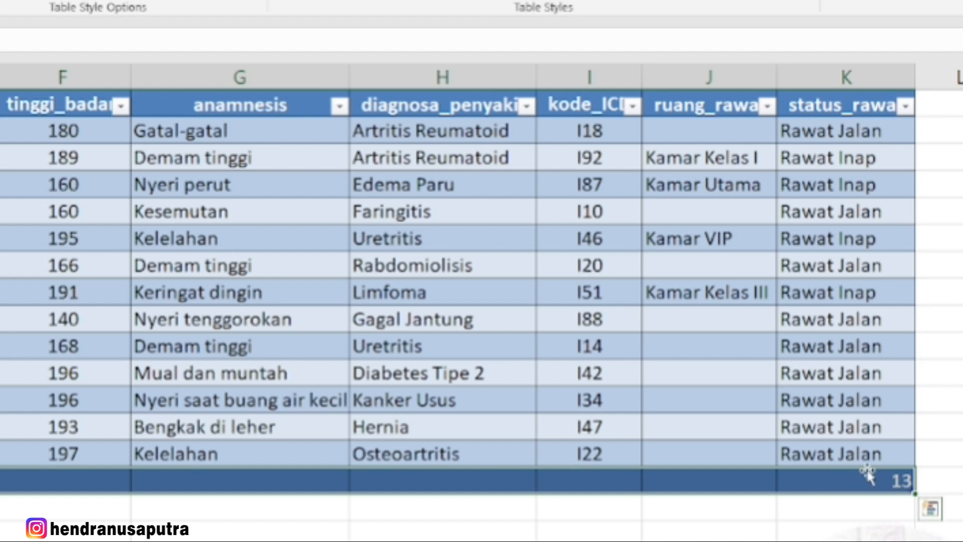
{"action": "left_click", "coordinate": [885, 476]}
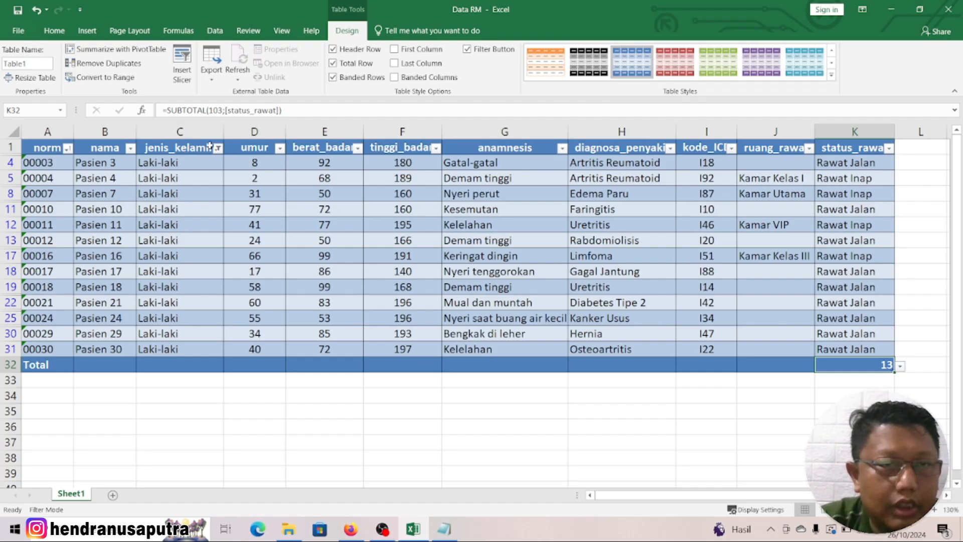
Change the jenis_kelamin filter to show only Perempuan, and check the patient count in the total row.
{"action": "left_click", "coordinate": [217, 148]}
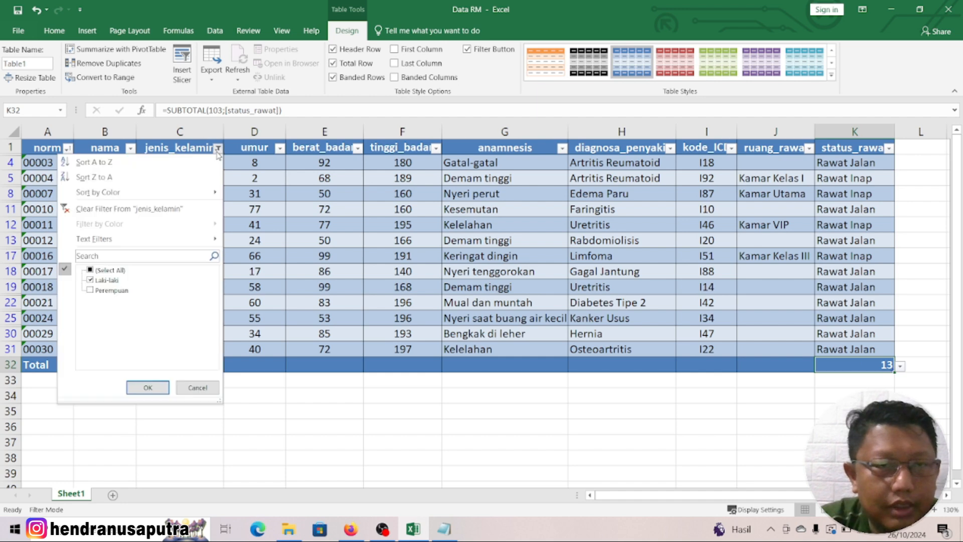
{"action": "left_click", "coordinate": [90, 280]}
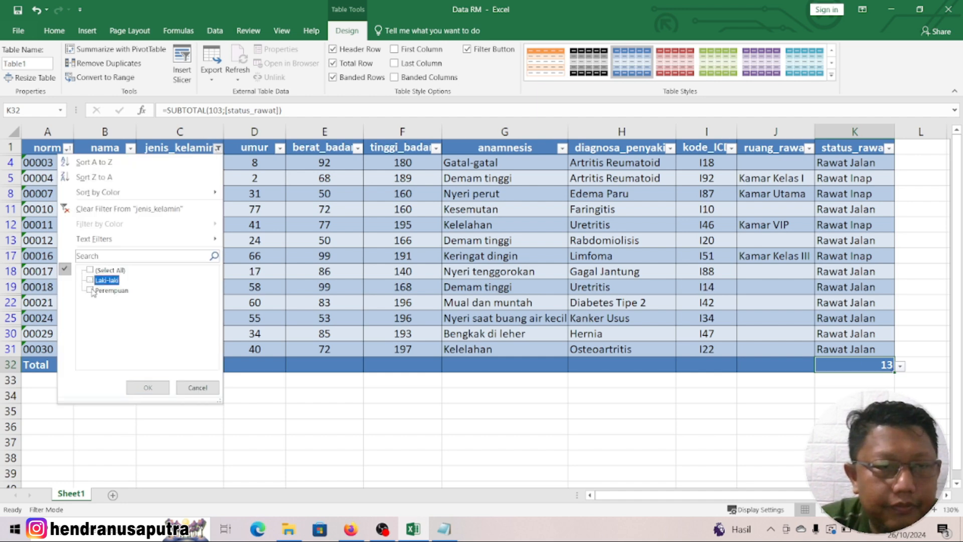
{"action": "left_click", "coordinate": [91, 290]}
{"action": "left_click", "coordinate": [148, 387]}
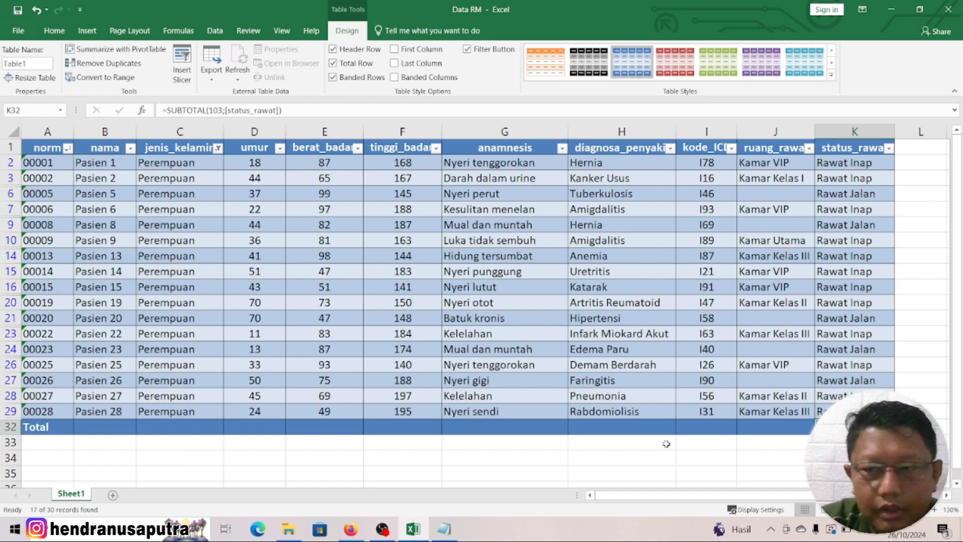
{"action": "scroll", "coordinate": [574, 408], "scroll_direction": "down", "scroll_amount": 3}
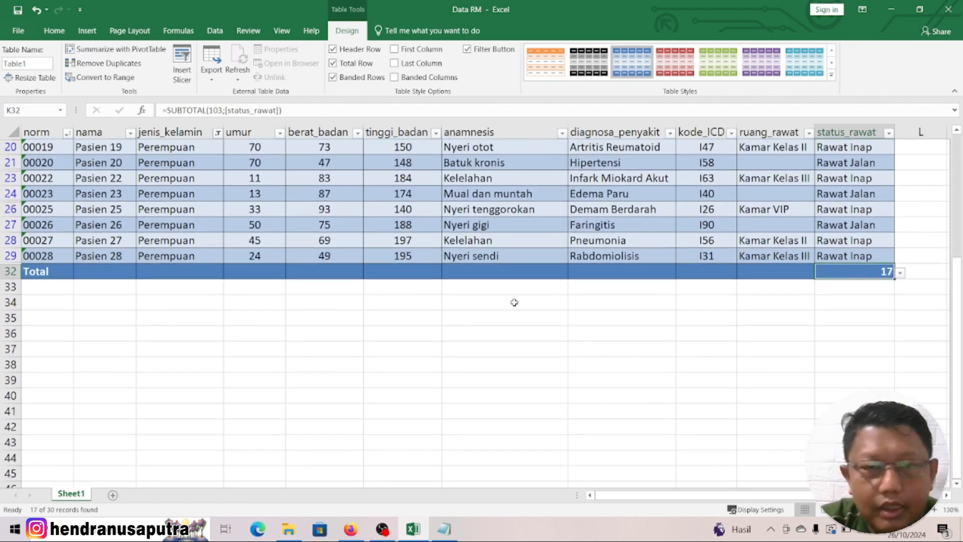
{"action": "scroll", "coordinate": [514, 302], "scroll_direction": "up", "scroll_amount": 4}
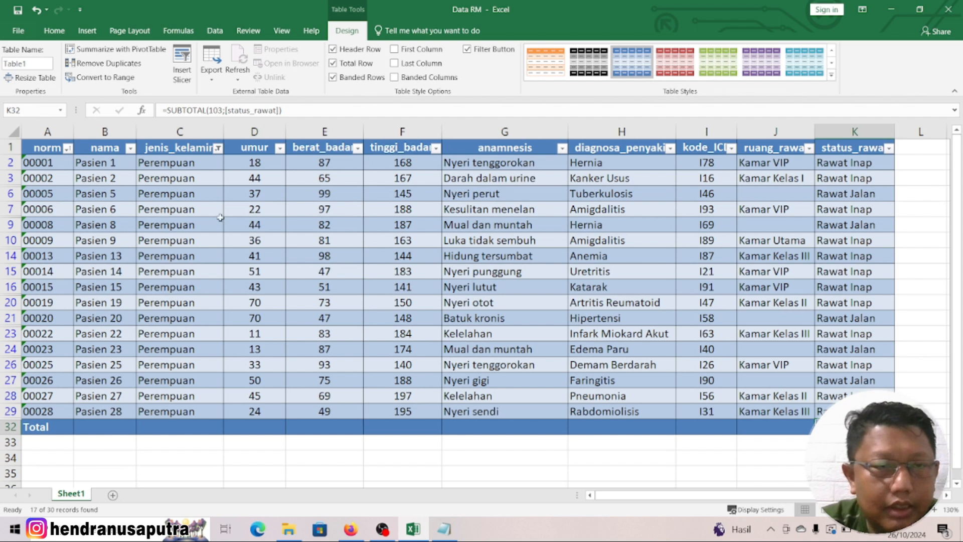
Switch to Notepad to read the next analysis question, on patients aged 18 to 40.
{"action": "left_click", "coordinate": [159, 174]}
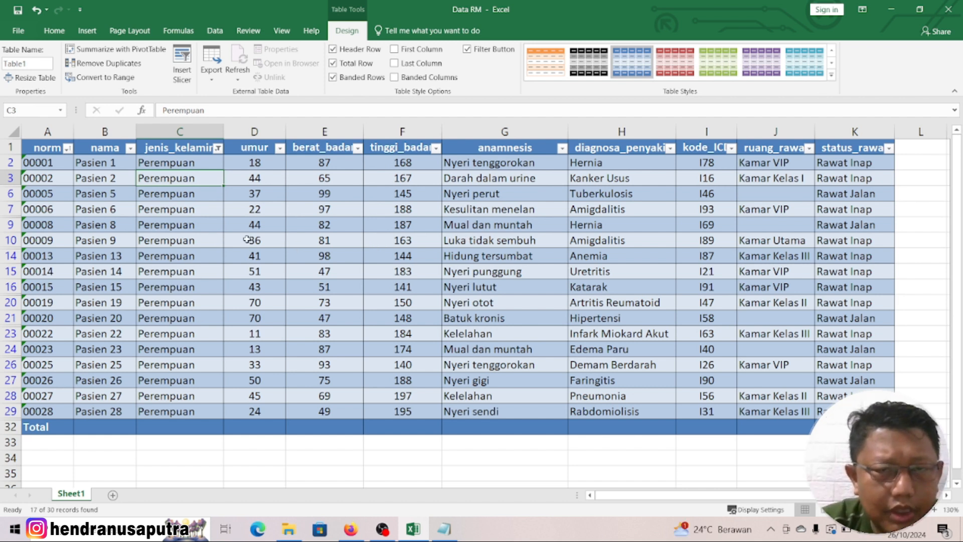
{"action": "left_click", "coordinate": [372, 240]}
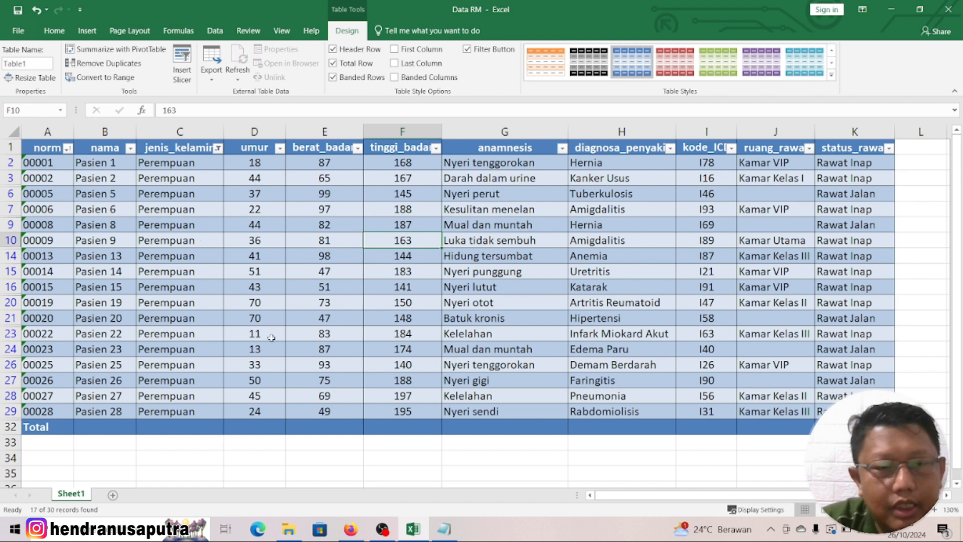
{"action": "left_click", "coordinate": [443, 531]}
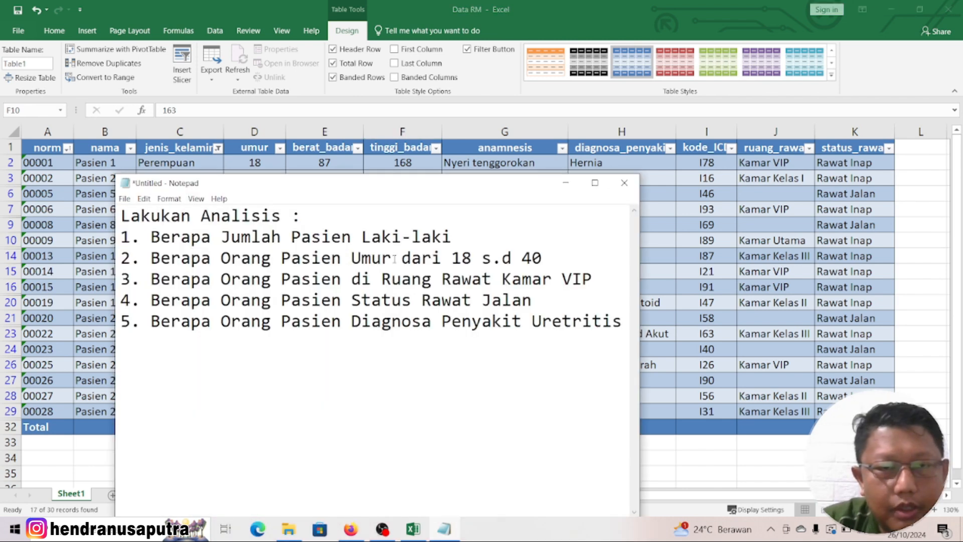
Examine the 18 to 40 age range in the second Notepad question, and return to the Excel workbook.
{"action": "left_click", "coordinate": [431, 258]}
{"action": "left_click_drag", "start_coordinate": [575, 252], "coordinate": [502, 258]}
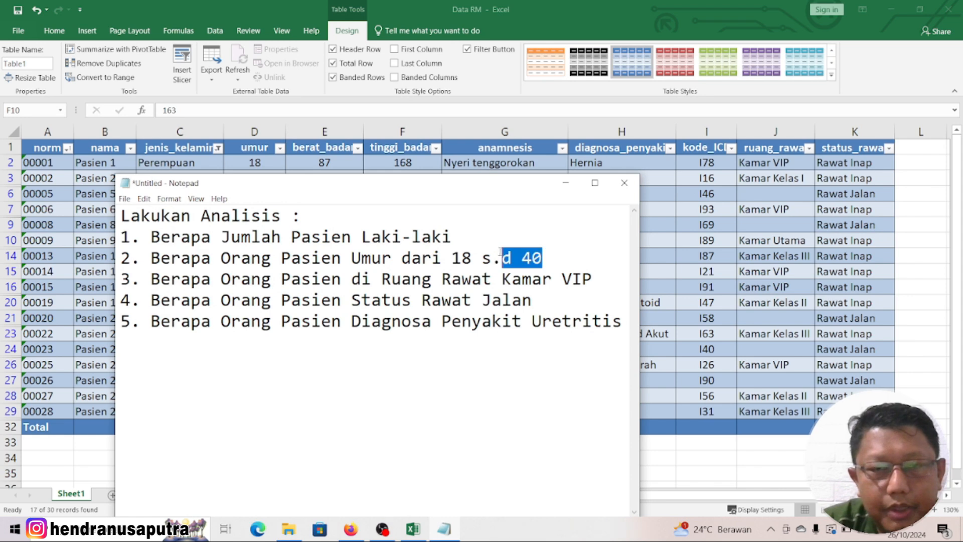
{"action": "left_click", "coordinate": [704, 254]}
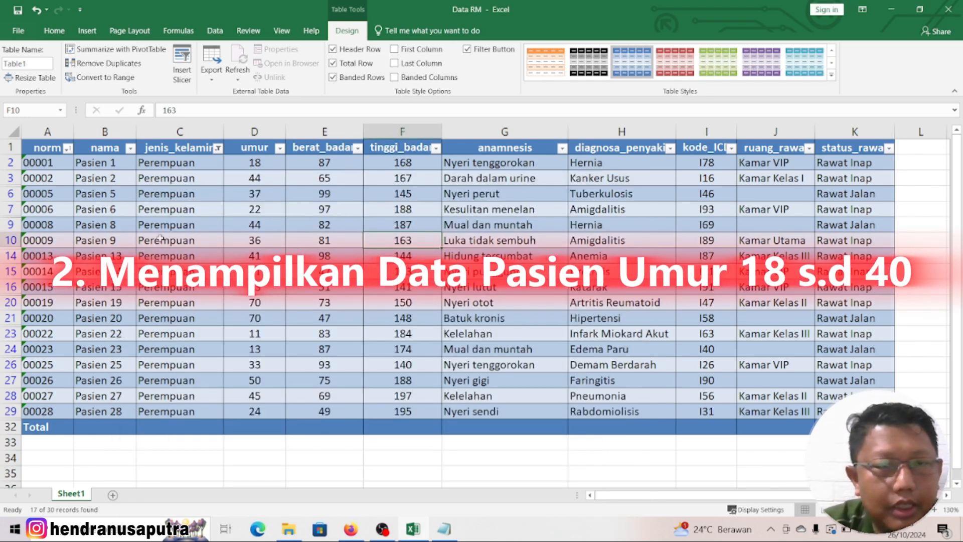
Clear the jenis_kelamin filter from the patient table, and look through all the patient rows.
{"action": "left_click", "coordinate": [210, 147]}
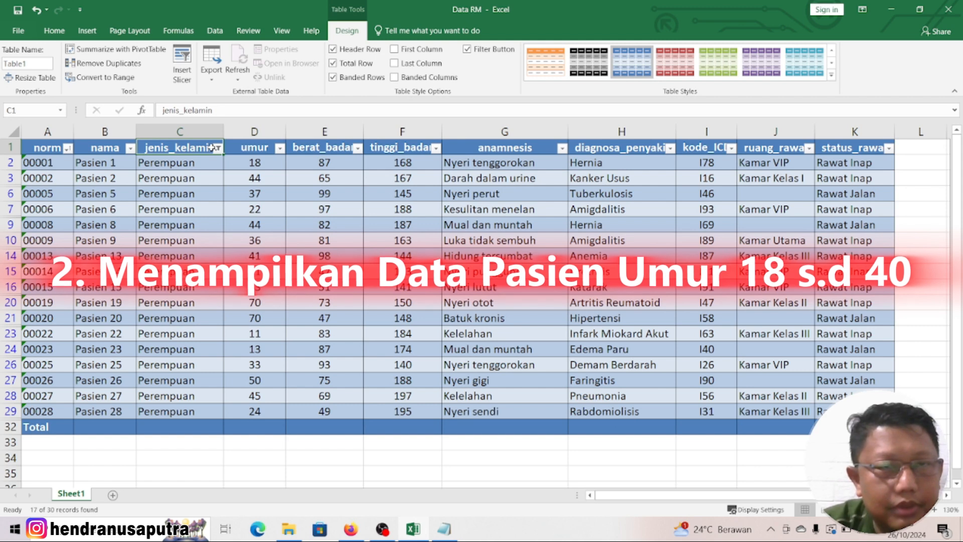
{"action": "left_click", "coordinate": [324, 208]}
{"action": "left_click", "coordinate": [55, 31]}
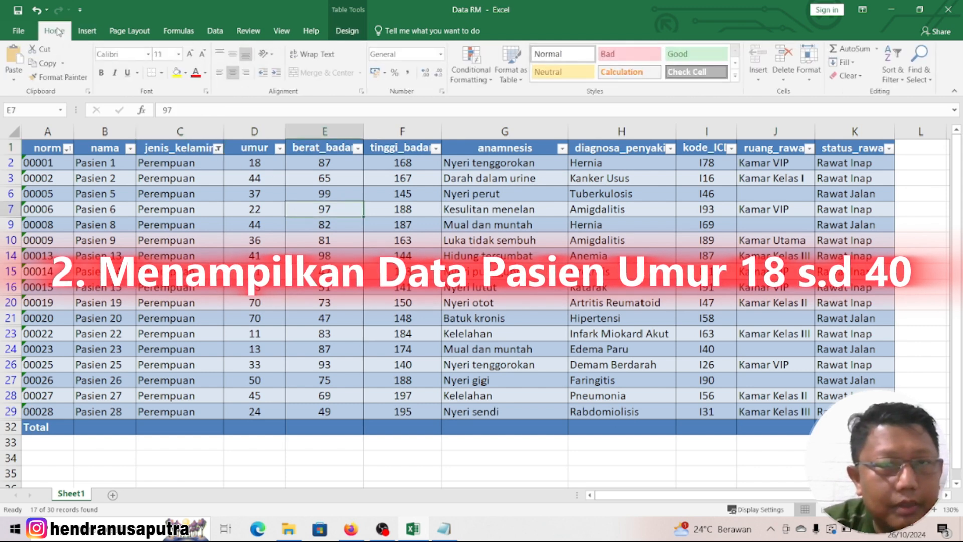
{"action": "left_click", "coordinate": [214, 30]}
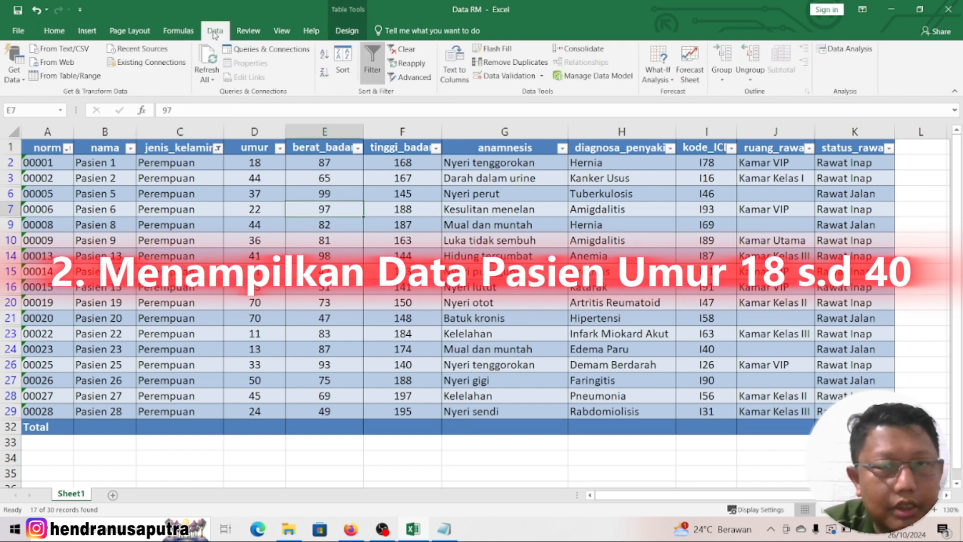
{"action": "left_click", "coordinate": [407, 50]}
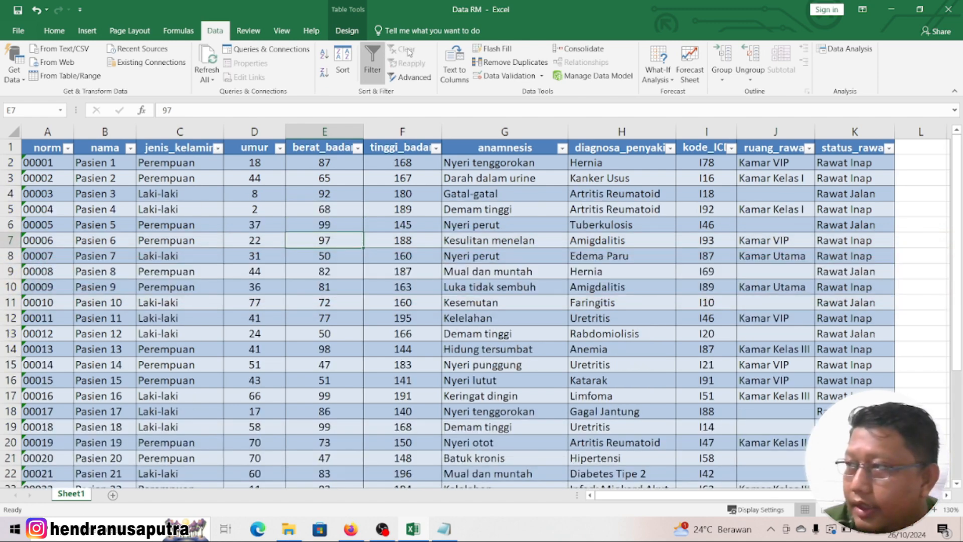
{"action": "scroll", "coordinate": [322, 206], "scroll_direction": "down", "scroll_amount": 5}
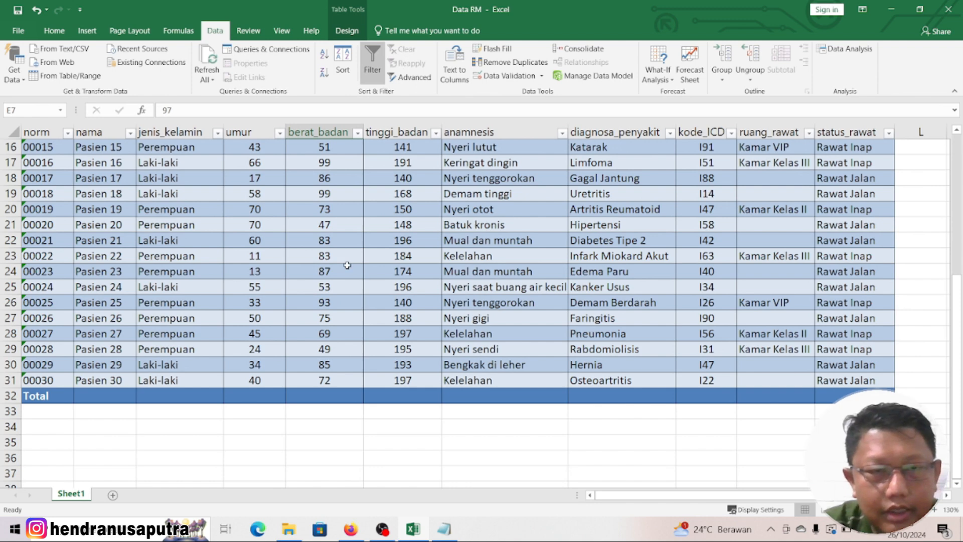
{"action": "scroll", "coordinate": [382, 265], "scroll_direction": "up", "scroll_amount": 5}
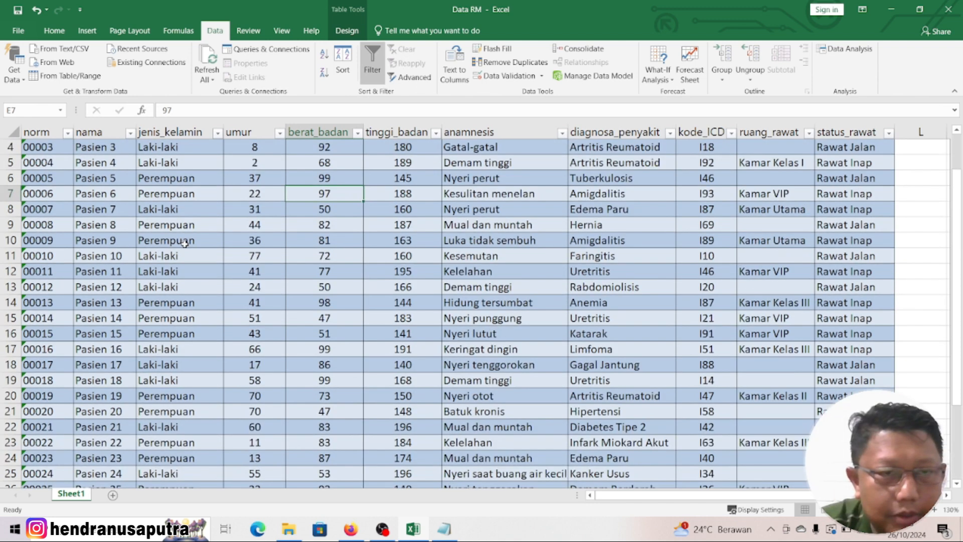
{"action": "scroll", "coordinate": [266, 251], "scroll_direction": "up", "scroll_amount": 1}
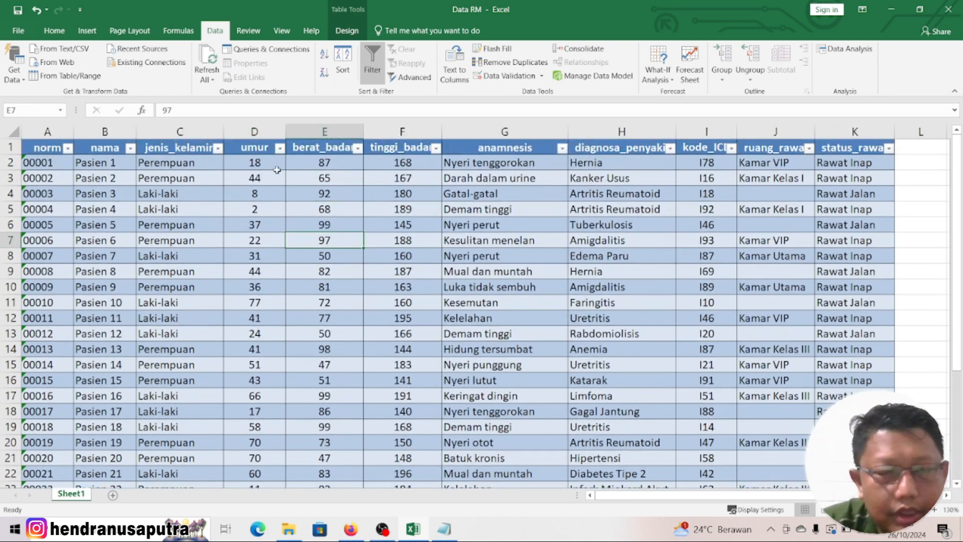
Filter the umur column with a Between number filter to show patients aged 18 to 40.
{"action": "left_click", "coordinate": [446, 529]}
{"action": "left_click", "coordinate": [446, 529]}
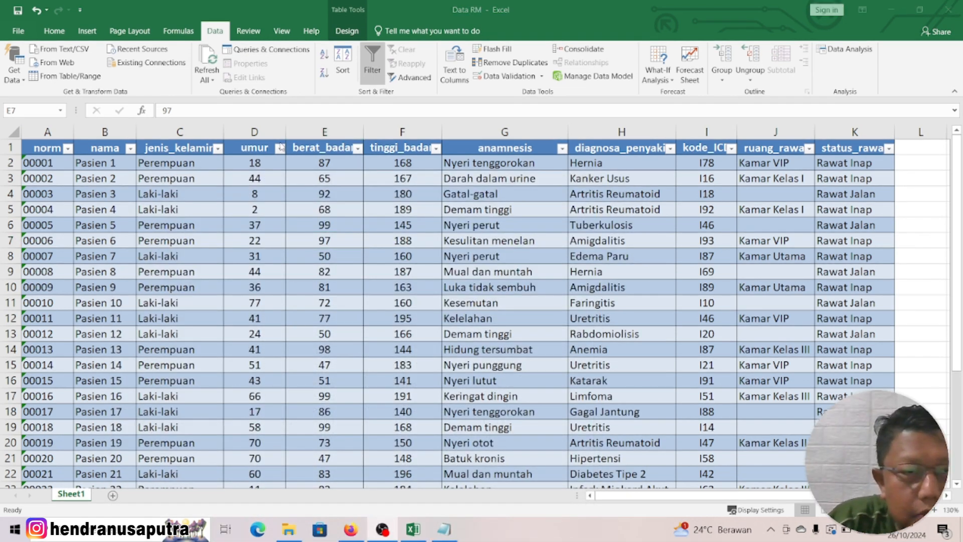
{"action": "left_click", "coordinate": [279, 148]}
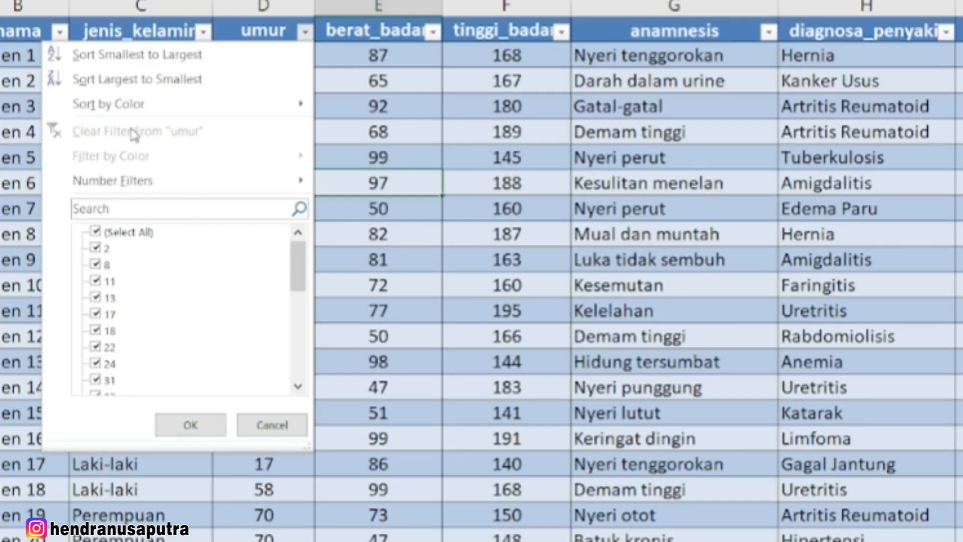
{"action": "mouse_move", "coordinate": [154, 193]}
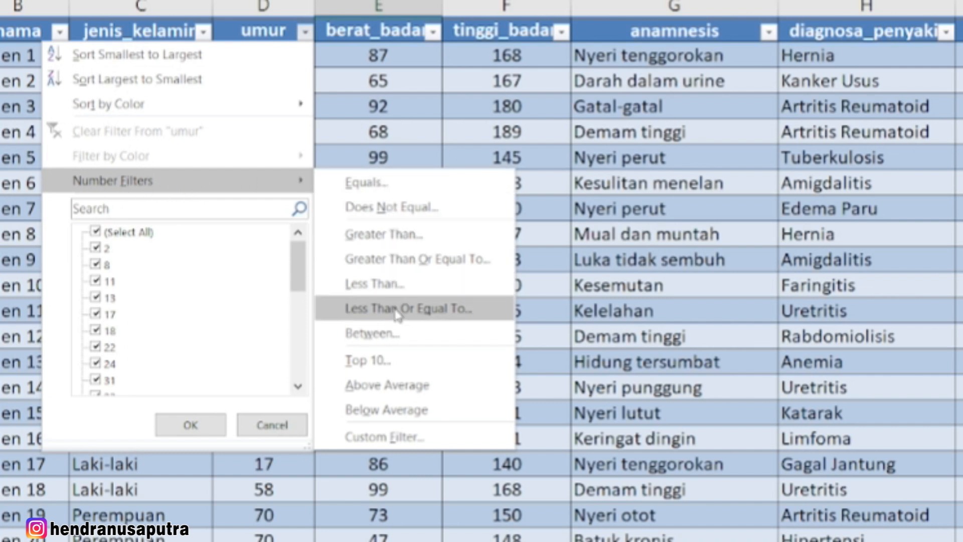
{"action": "left_click", "coordinate": [346, 334]}
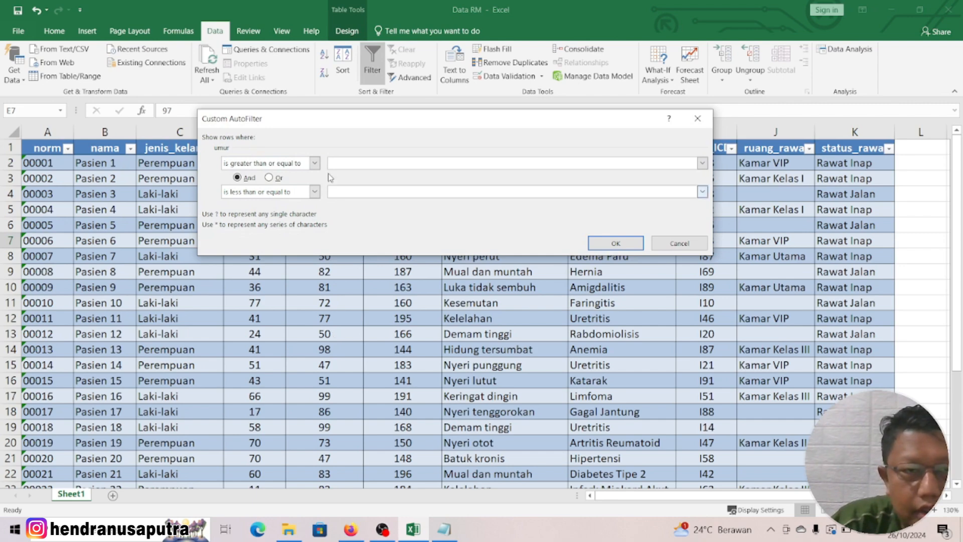
{"action": "left_click_drag", "start_coordinate": [328, 120], "coordinate": [362, 167]}
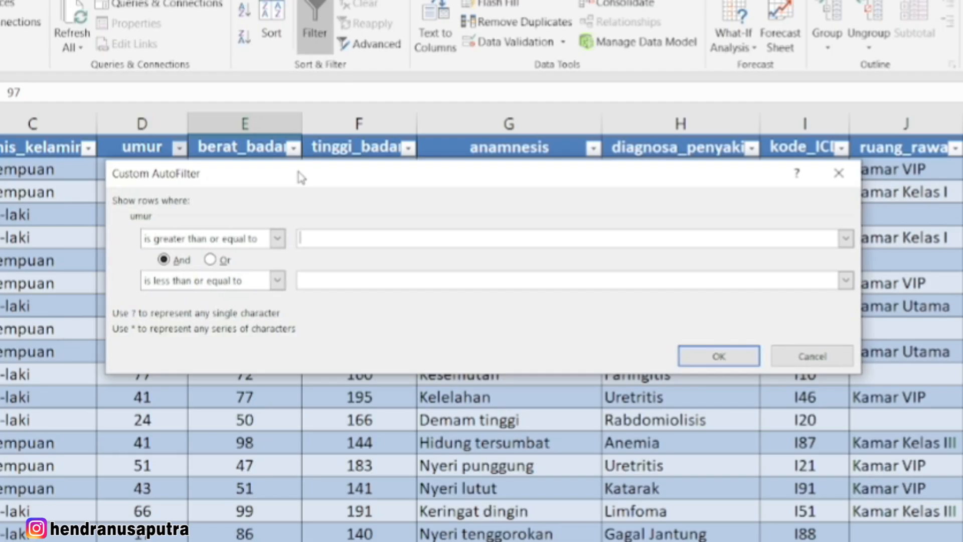
{"action": "left_click_drag", "start_coordinate": [301, 178], "coordinate": [302, 180]}
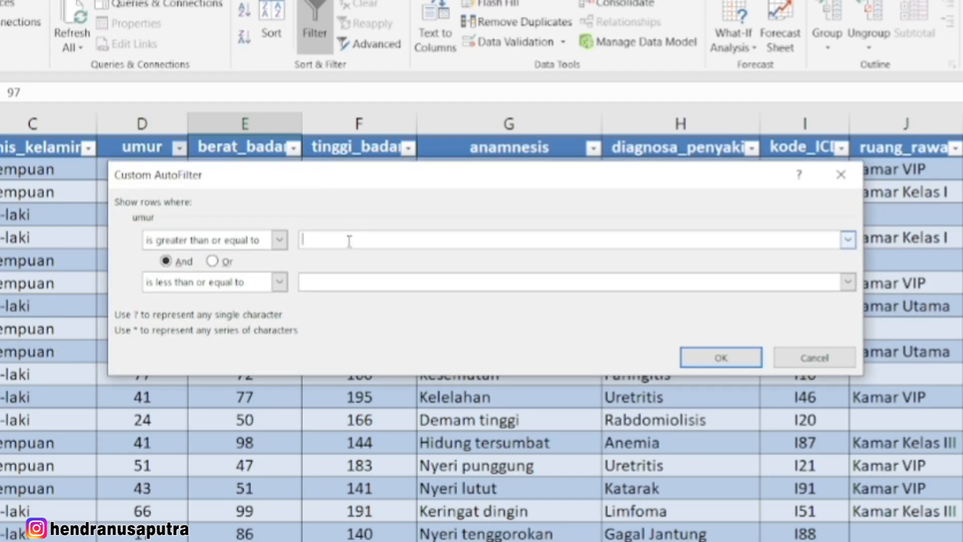
{"action": "type", "text": "18"}
{"action": "left_click", "coordinate": [736, 359]}
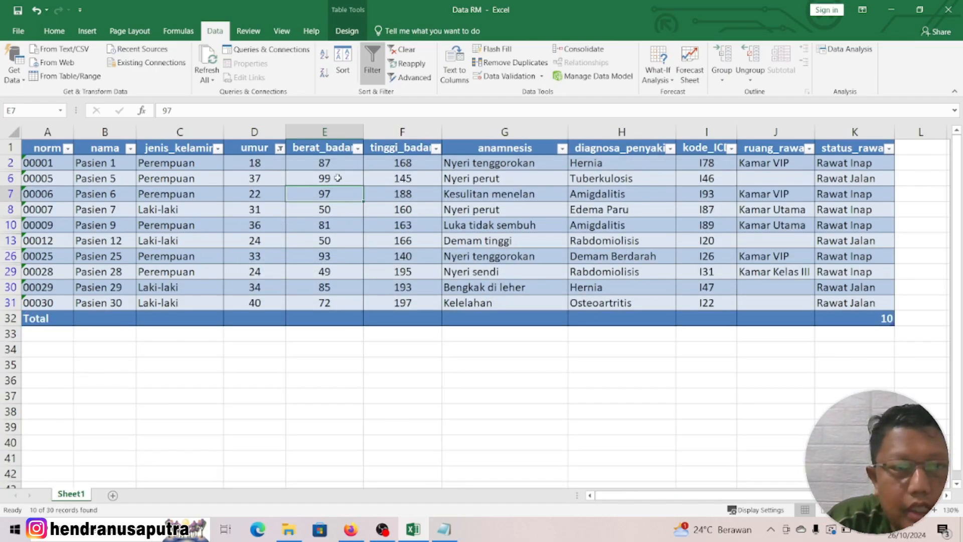
Check the ages in the filtered umur column and the patient count in the total row.
{"action": "left_click", "coordinate": [256, 163]}
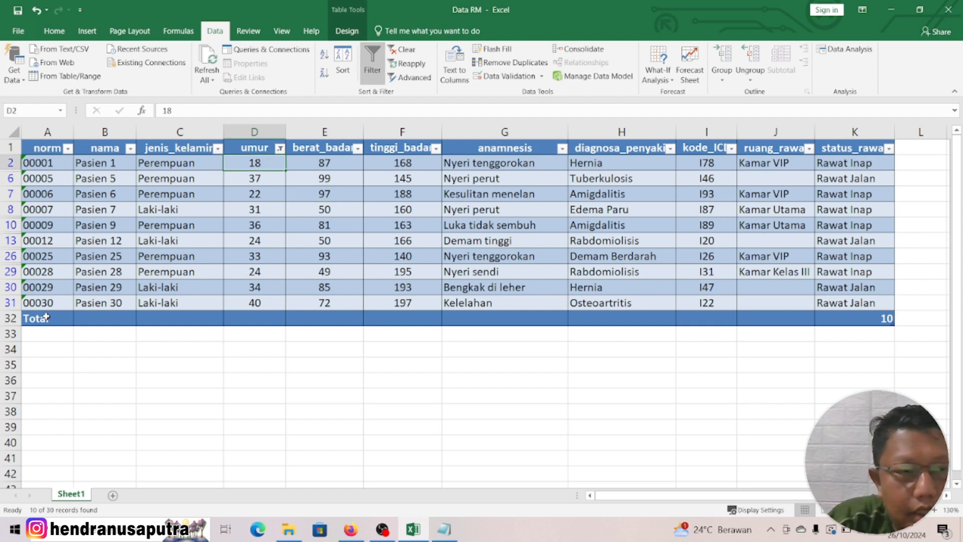
{"action": "left_click_drag", "start_coordinate": [46, 317], "coordinate": [865, 317]}
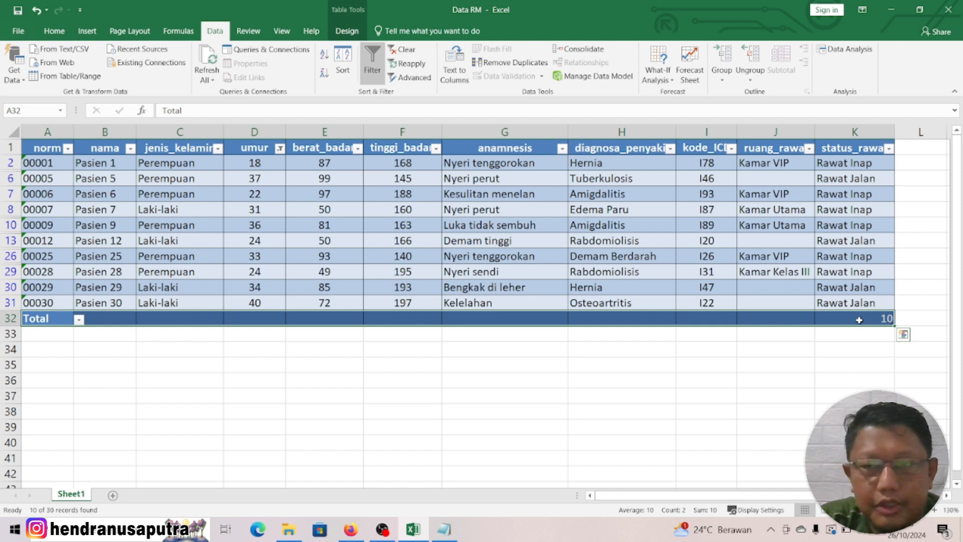
{"action": "left_click", "coordinate": [858, 318]}
{"action": "left_click", "coordinate": [234, 207]}
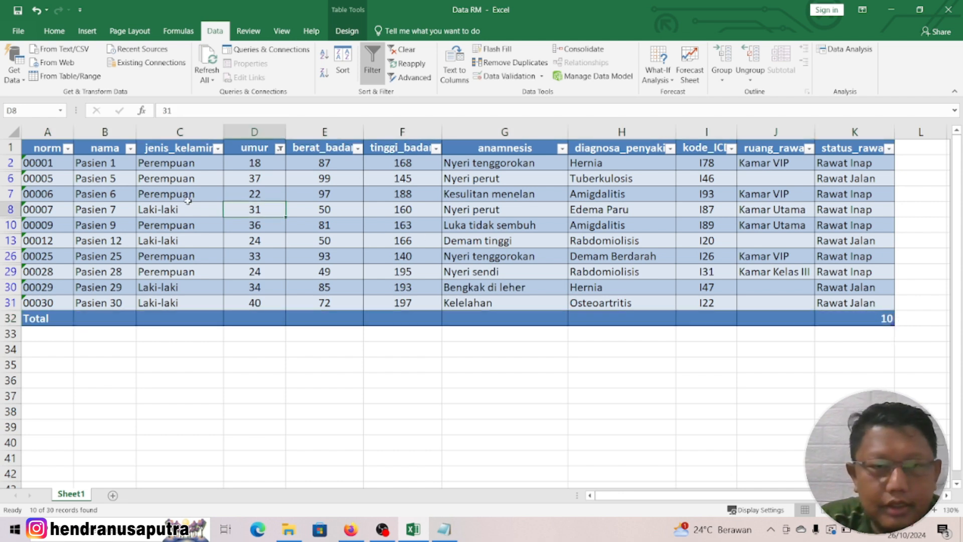
{"action": "left_click", "coordinate": [312, 267]}
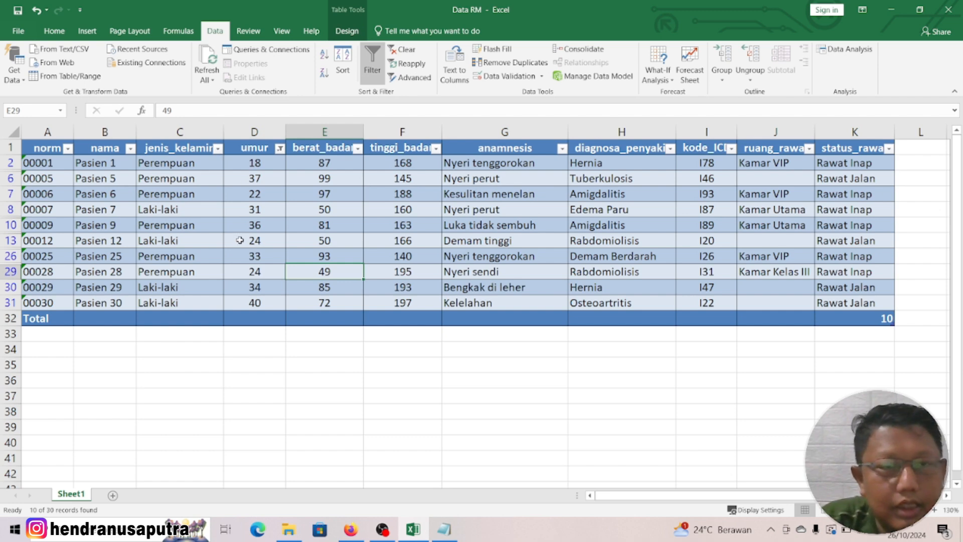
Clear the umur filter from the patient table, and look over the complete patient list.
{"action": "left_click", "coordinate": [408, 50]}
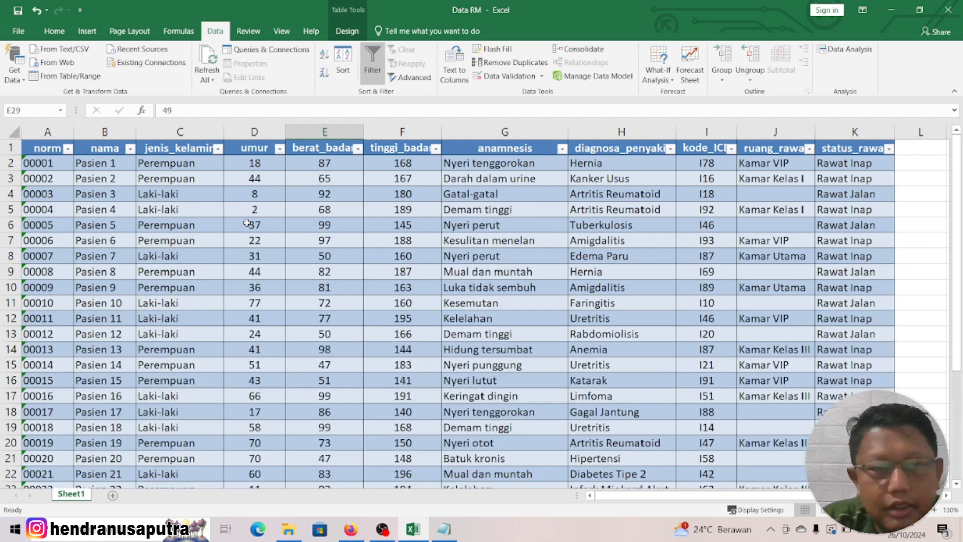
{"action": "scroll", "coordinate": [350, 289], "scroll_direction": "down", "scroll_amount": 6}
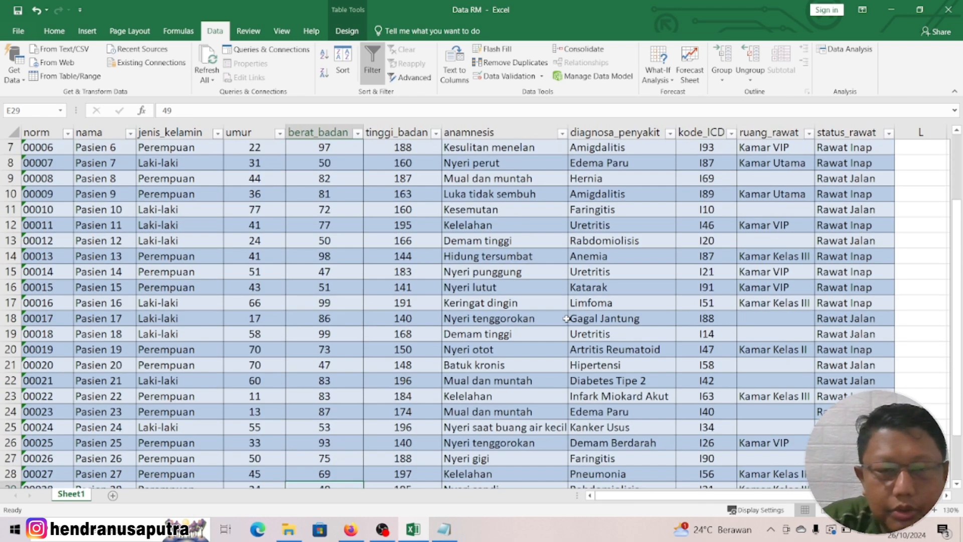
{"action": "scroll", "coordinate": [349, 288], "scroll_direction": "up", "scroll_amount": 6}
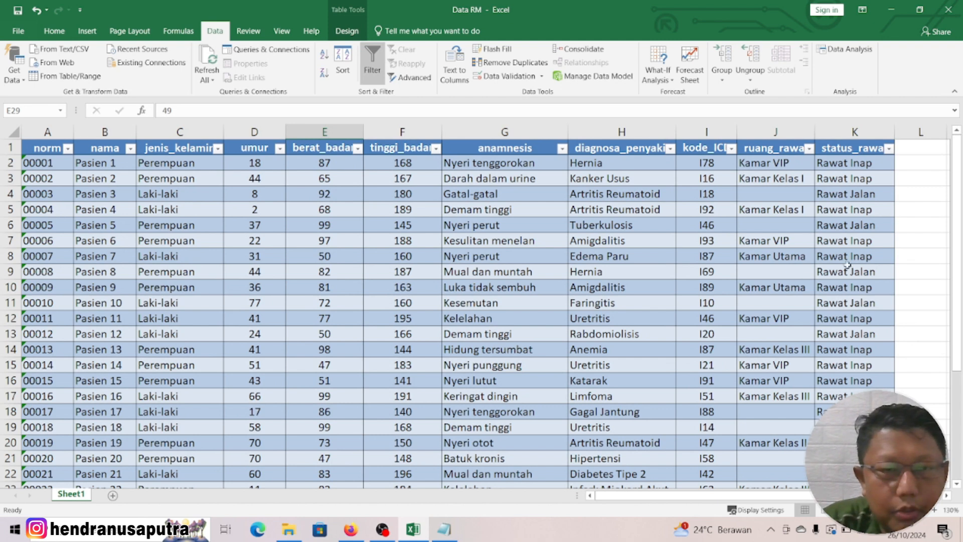
Switch to Notepad to read the third question, on patients in Kamar VIP, and return to the Excel workbook.
{"action": "left_click", "coordinate": [455, 535]}
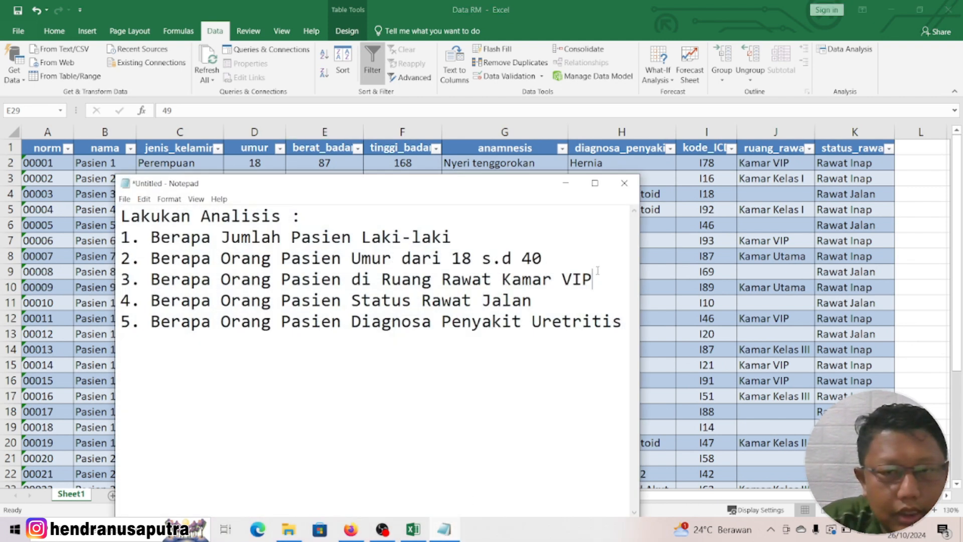
{"action": "left_click_drag", "start_coordinate": [167, 272], "coordinate": [149, 273]}
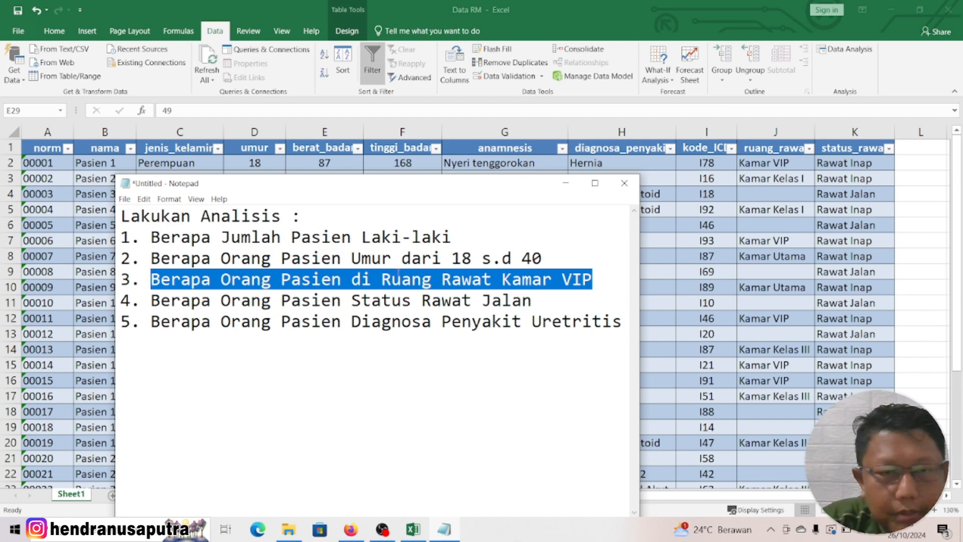
{"action": "left_click", "coordinate": [485, 276]}
{"action": "left_click", "coordinate": [750, 269]}
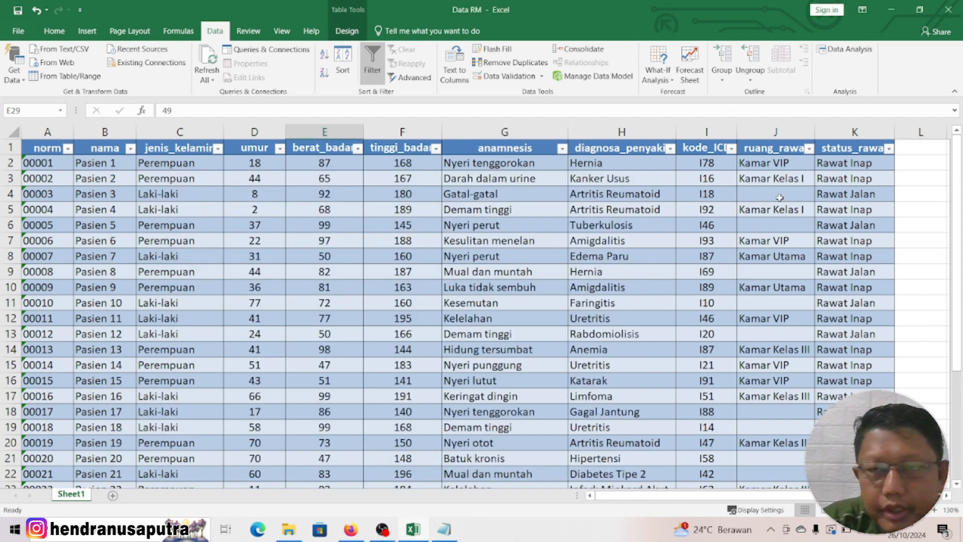
Review the ruang_rawat column and filter it to show only Kamar VIP.
{"action": "left_click", "coordinate": [780, 161]}
{"action": "left_click_drag", "start_coordinate": [776, 148], "coordinate": [781, 381]}
{"action": "scroll", "coordinate": [783, 250], "scroll_direction": "up", "scroll_amount": 3}
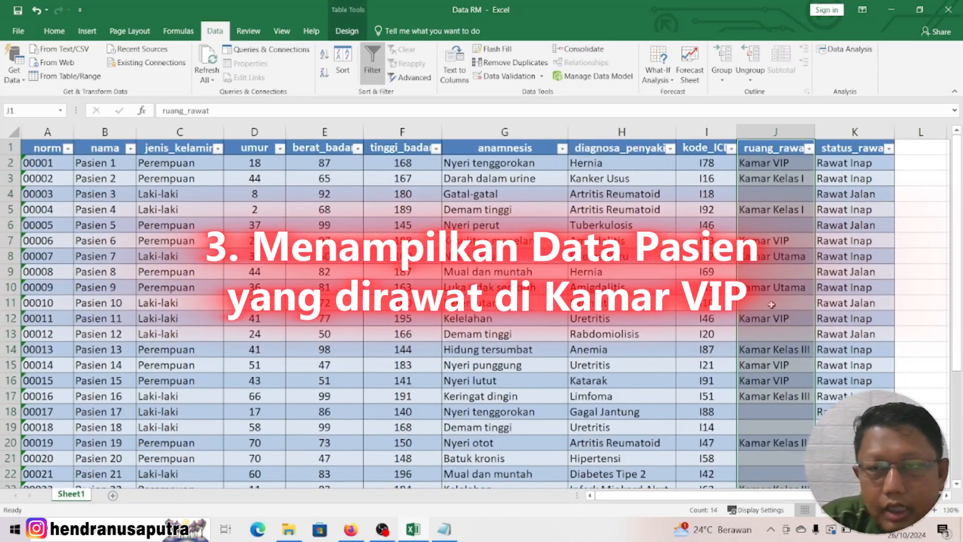
{"action": "left_click", "coordinate": [785, 176]}
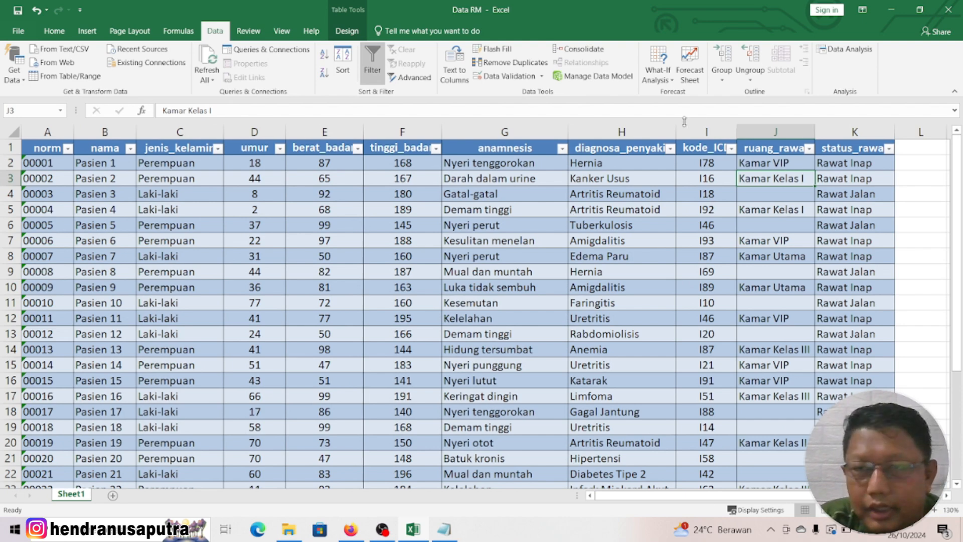
{"action": "left_click", "coordinate": [809, 149]}
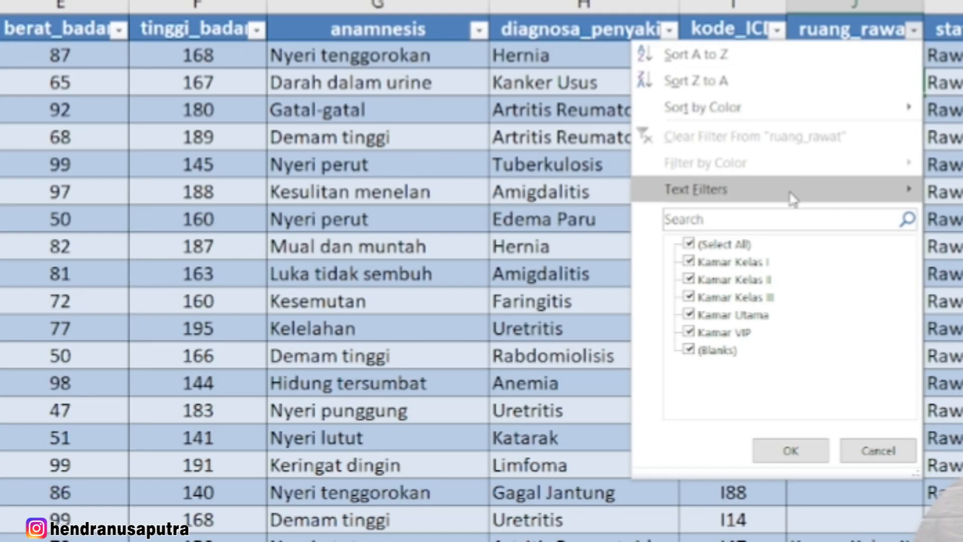
{"action": "left_click", "coordinate": [691, 244]}
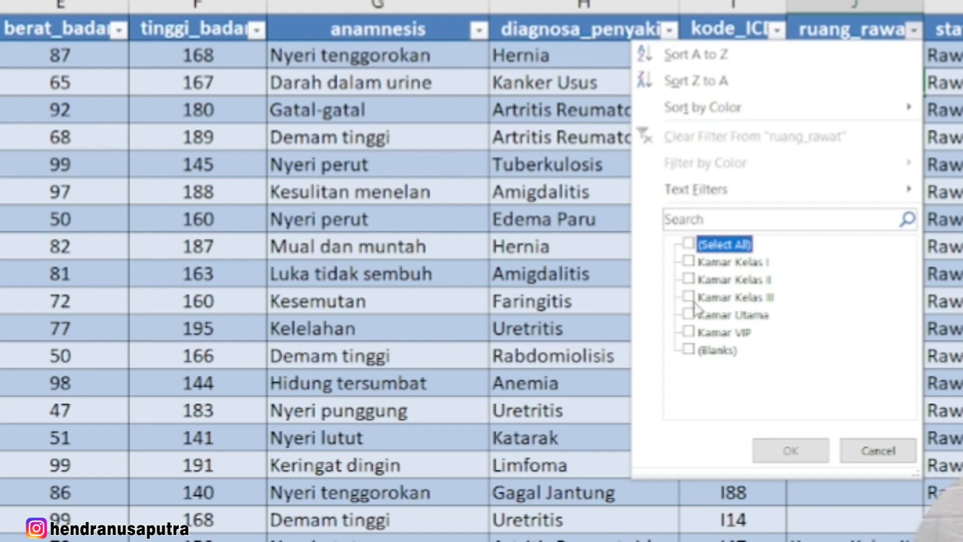
{"action": "left_click", "coordinate": [689, 332]}
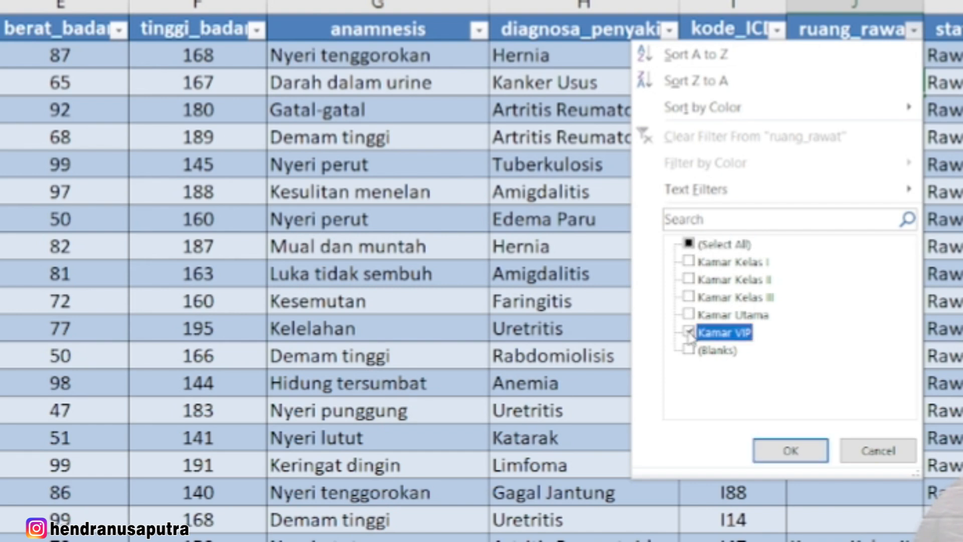
{"action": "left_click", "coordinate": [785, 460]}
Look over the filtered Kamar VIP rows and check the patient count in the total row.
{"action": "left_click_drag", "start_coordinate": [879, 254], "coordinate": [48, 148]}
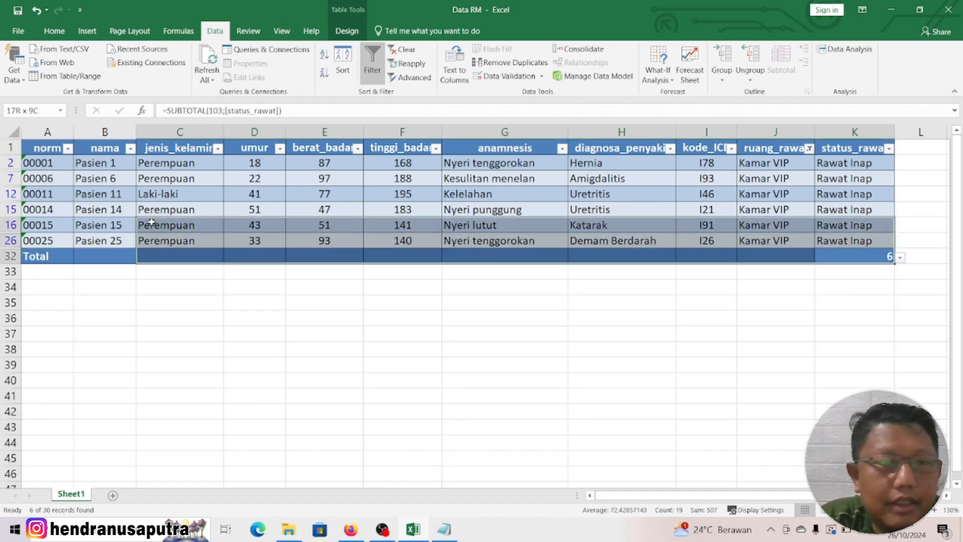
{"action": "left_click", "coordinate": [515, 316]}
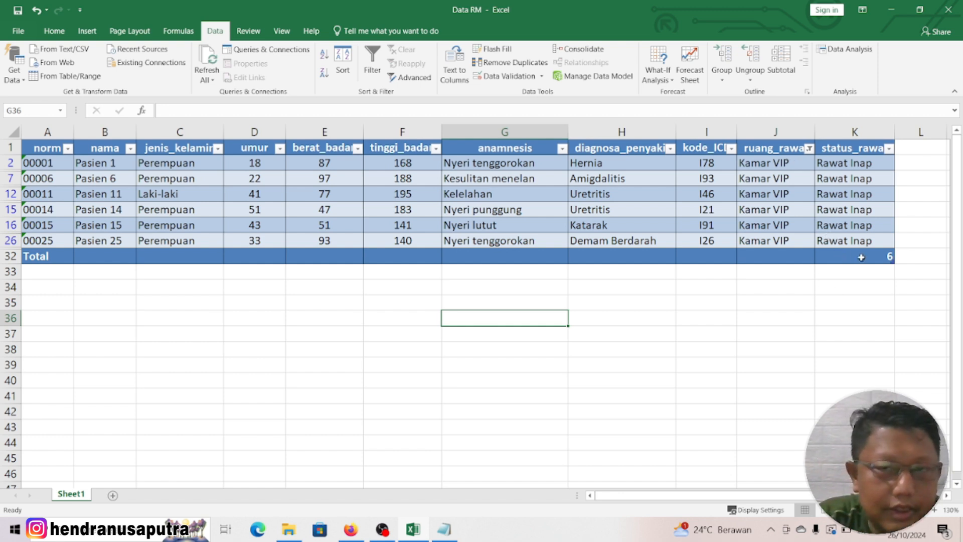
{"action": "left_click", "coordinate": [684, 295]}
Switch to Notepad to read the fourth analysis question, on patients with Rawat Jalan status.
{"action": "left_click", "coordinate": [444, 530]}
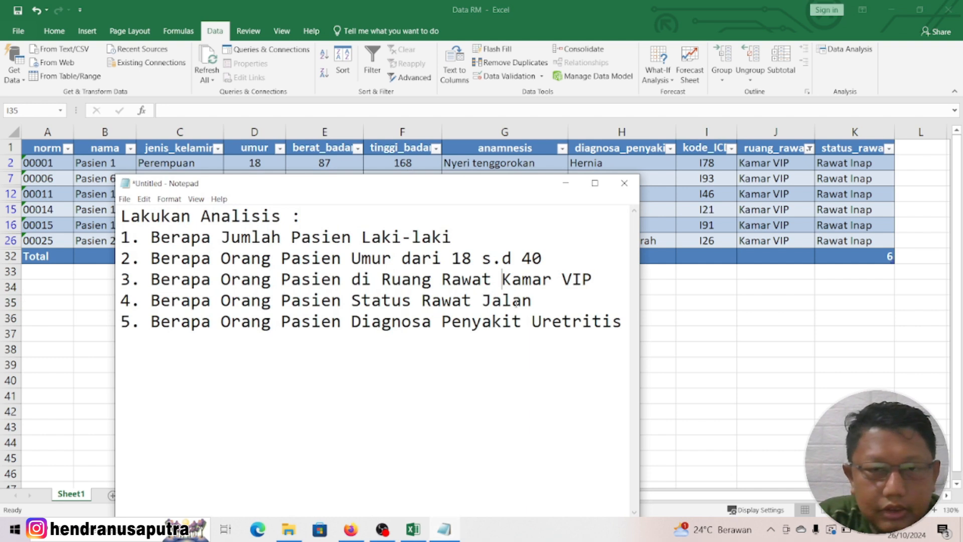
{"action": "left_click_drag", "start_coordinate": [531, 300], "coordinate": [146, 303]}
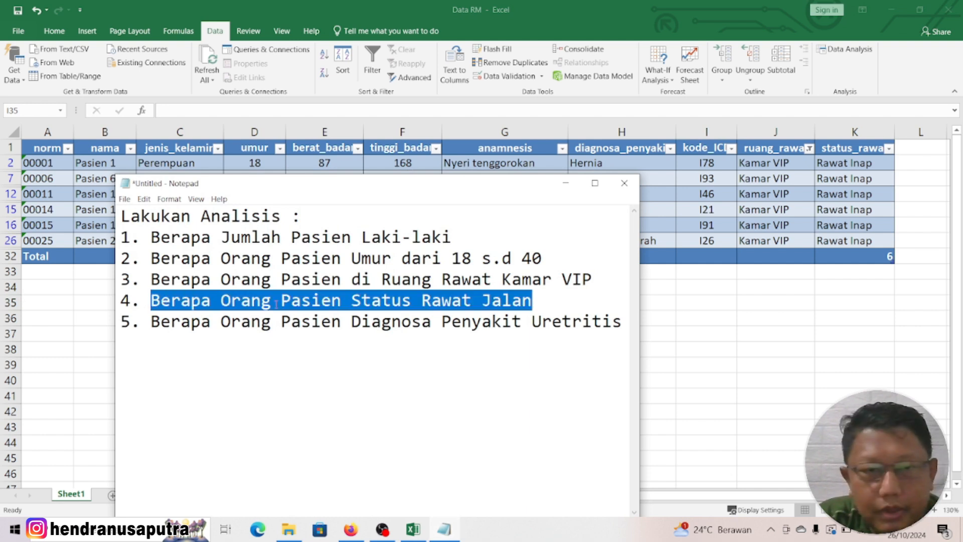
Return to the Excel workbook and clear the Kamar VIP filter from the patient table.
{"action": "left_click", "coordinate": [701, 297]}
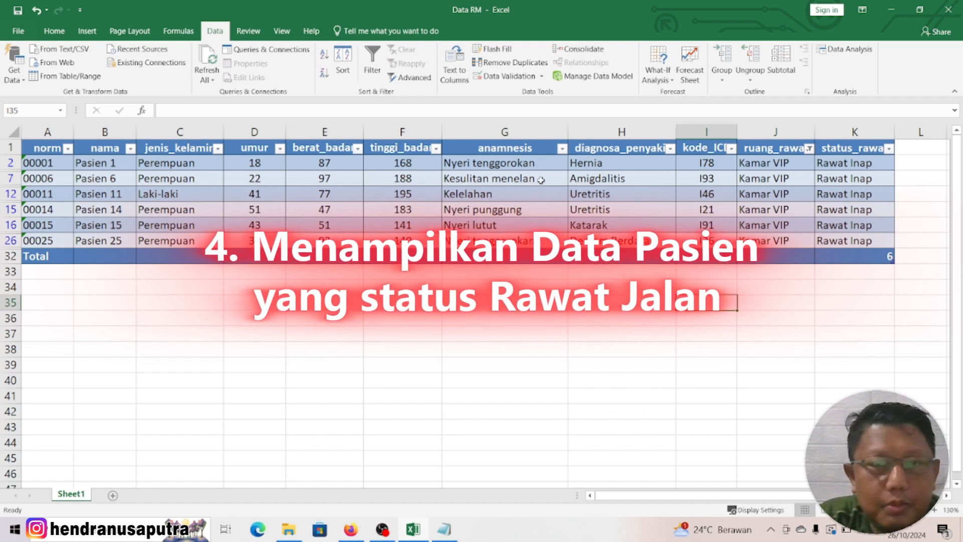
{"action": "left_click", "coordinate": [700, 195]}
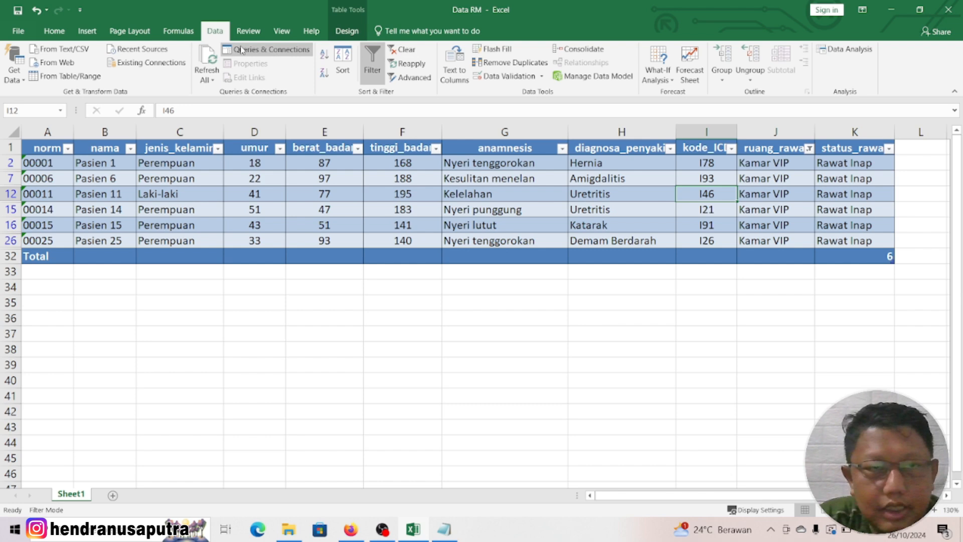
{"action": "left_click", "coordinate": [406, 49]}
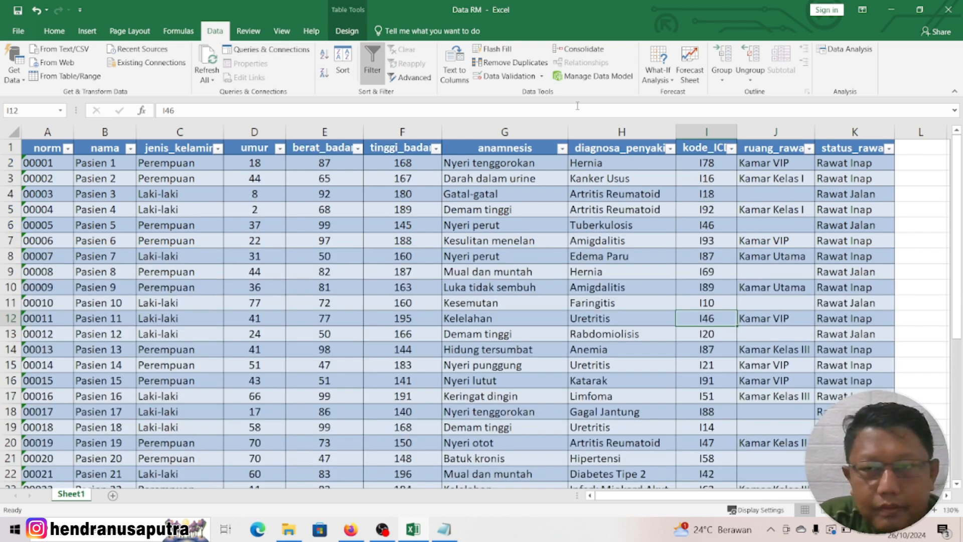
Filter the status_rawat column to show only Rawat Jalan patients.
{"action": "left_click", "coordinate": [888, 150]}
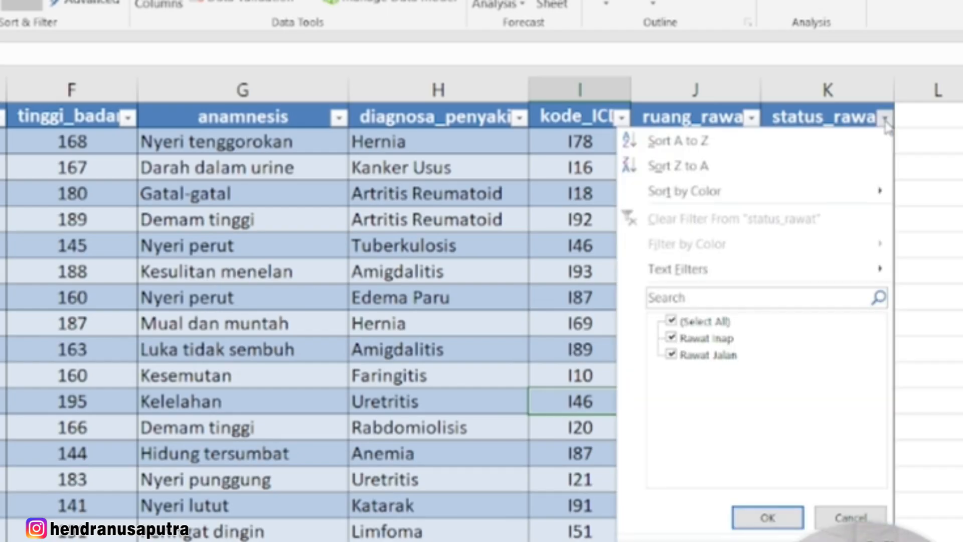
{"action": "left_click", "coordinate": [675, 321]}
{"action": "left_click", "coordinate": [671, 354]}
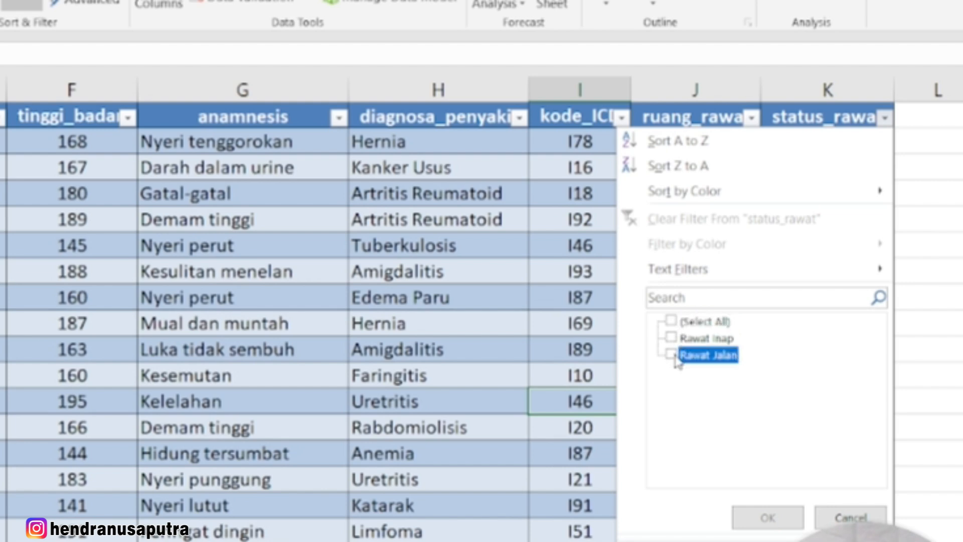
{"action": "left_click", "coordinate": [768, 517]}
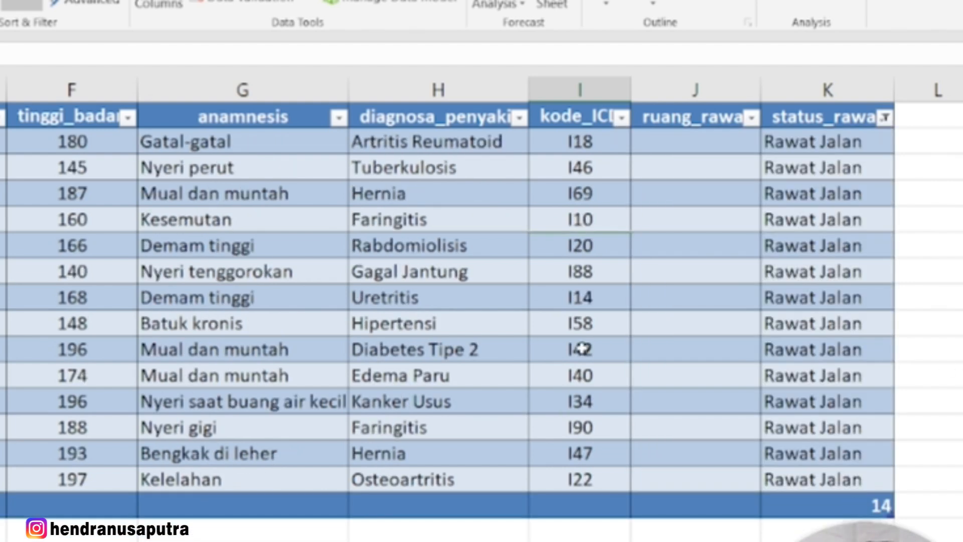
Look over the filtered Rawat Jalan rows with their total row, and clear the filter.
{"action": "scroll", "coordinate": [580, 344], "scroll_direction": "down", "scroll_amount": 1}
{"action": "scroll", "coordinate": [563, 327], "scroll_direction": "up", "scroll_amount": 1}
{"action": "left_click_drag", "start_coordinate": [0, 141], "coordinate": [755, 535]}
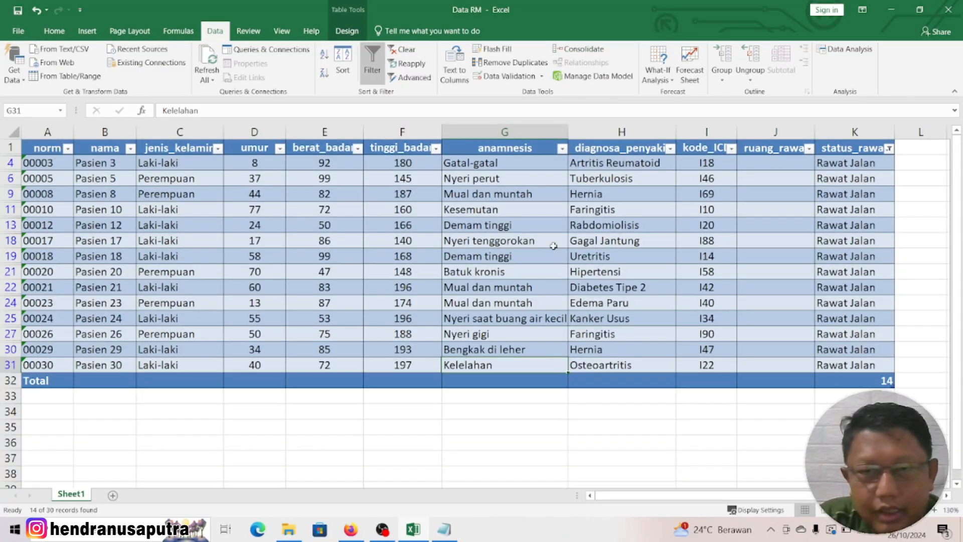
{"action": "left_click", "coordinate": [403, 49]}
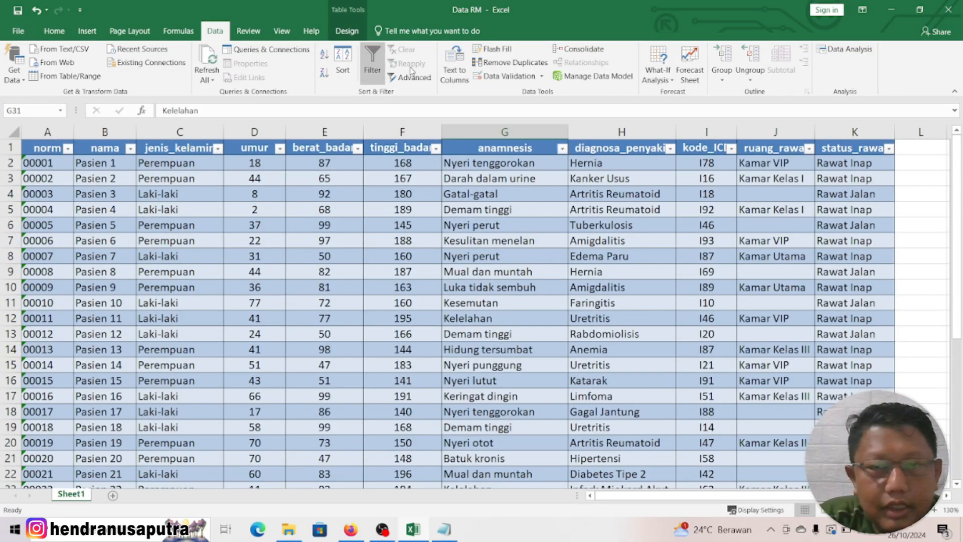
Switch to Notepad to read the fifth question, on patients diagnosed with Uretritis, and return to the Excel workbook.
{"action": "left_click", "coordinate": [448, 532]}
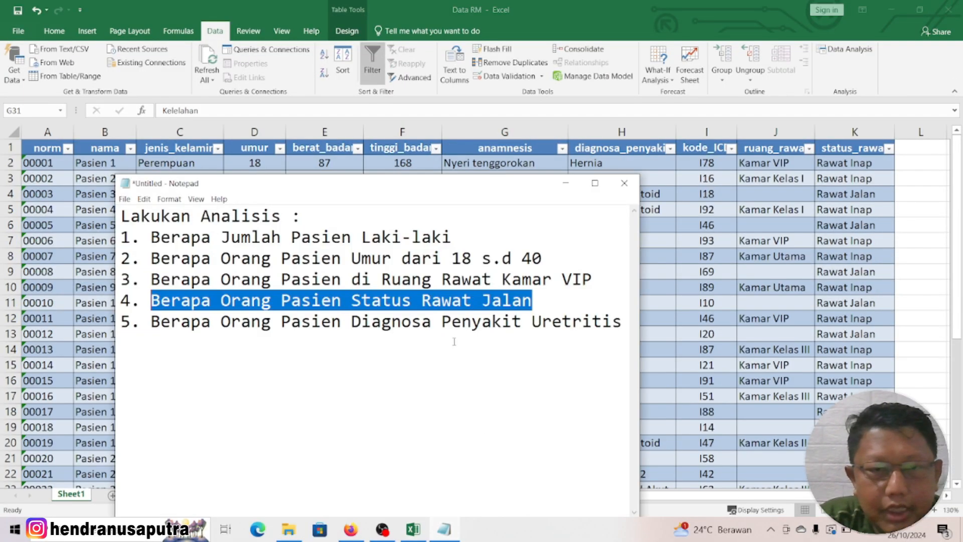
{"action": "left_click", "coordinate": [195, 313]}
{"action": "left_click", "coordinate": [584, 322]}
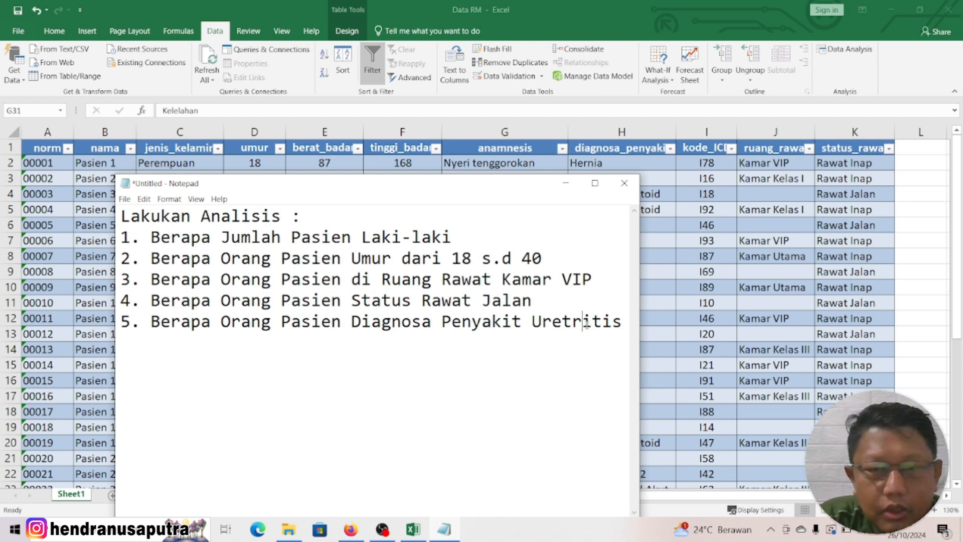
{"action": "key", "text": "alt+Tab"}
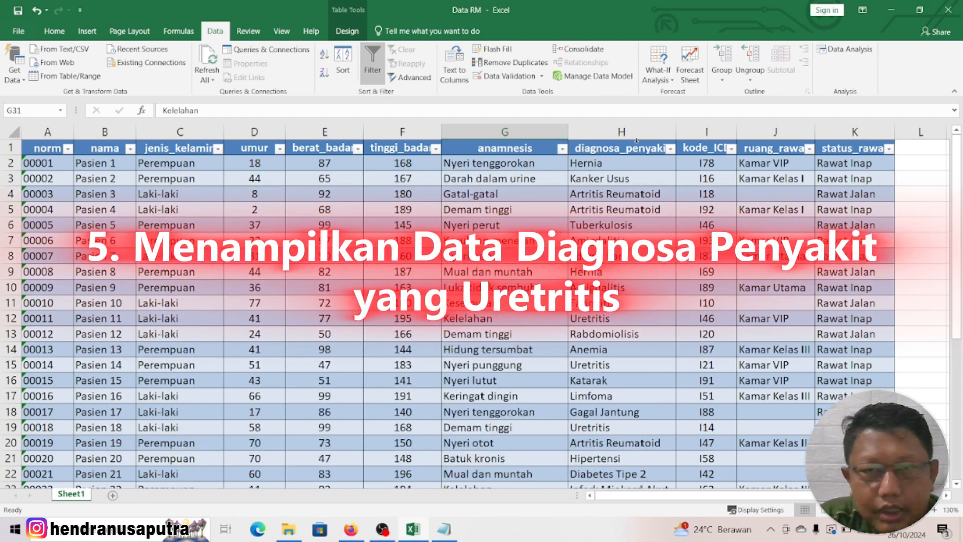
Review the diagnosa_penyakit column and filter it to show only Uretritis.
{"action": "left_click", "coordinate": [637, 147]}
{"action": "left_click", "coordinate": [629, 132]}
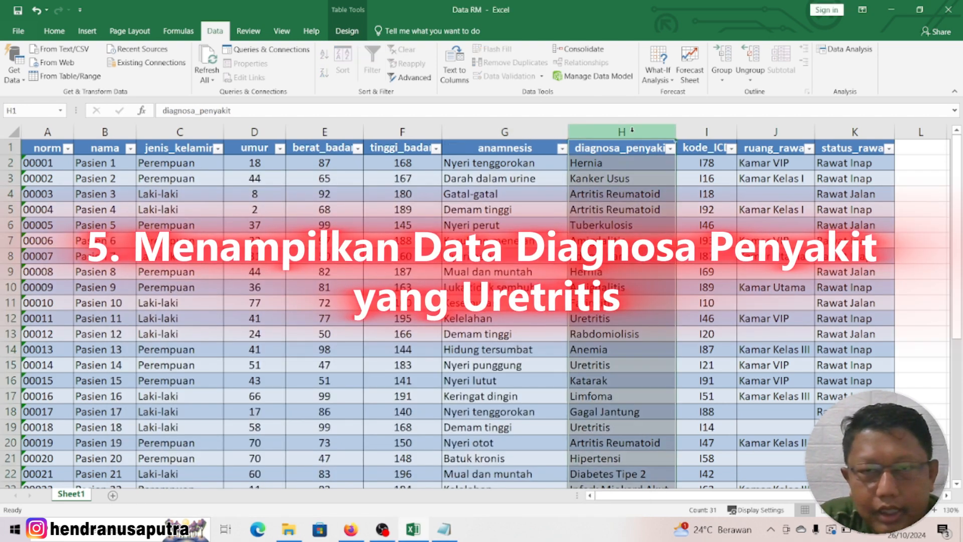
{"action": "left_click", "coordinate": [626, 193]}
{"action": "scroll", "coordinate": [648, 287], "scroll_direction": "down", "scroll_amount": 5}
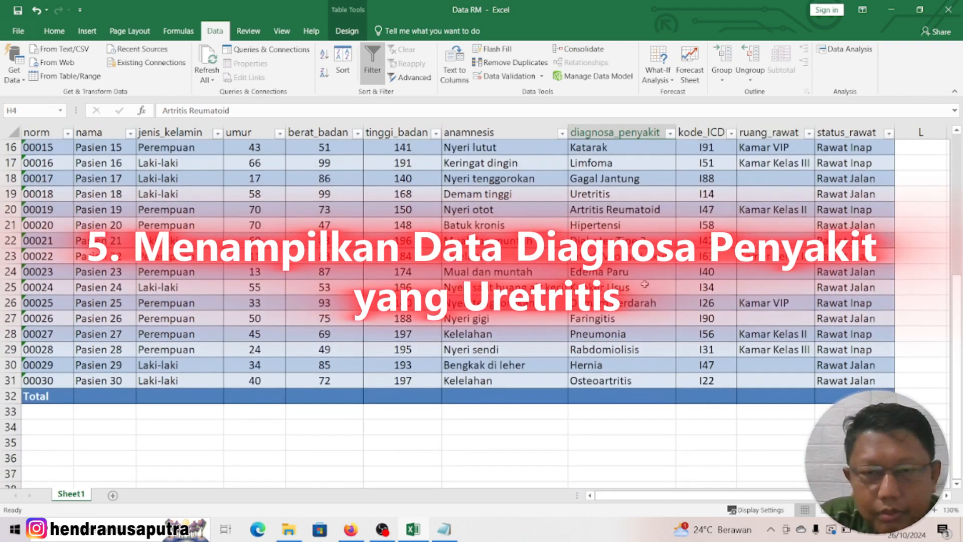
{"action": "scroll", "coordinate": [648, 287], "scroll_direction": "up", "scroll_amount": 5}
{"action": "left_click", "coordinate": [671, 136]}
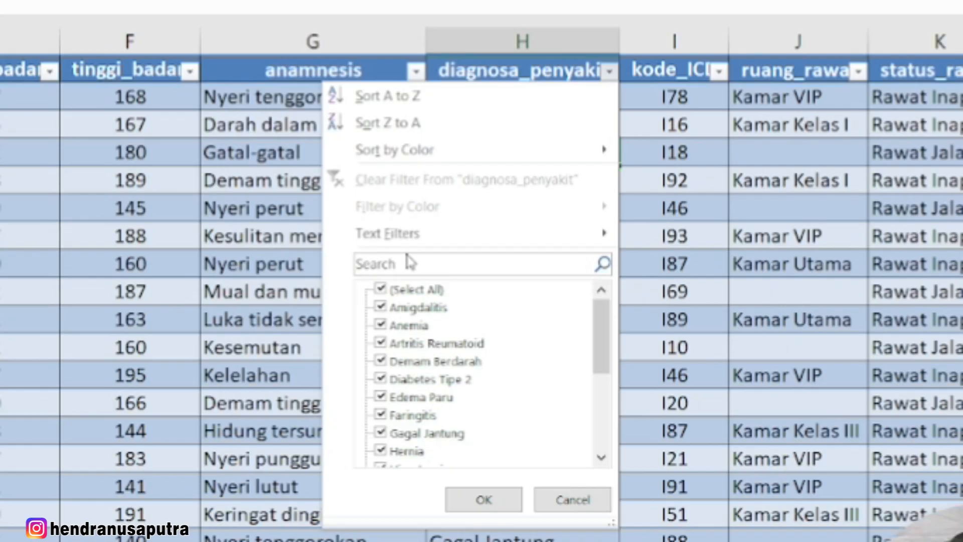
{"action": "left_click", "coordinate": [381, 290]}
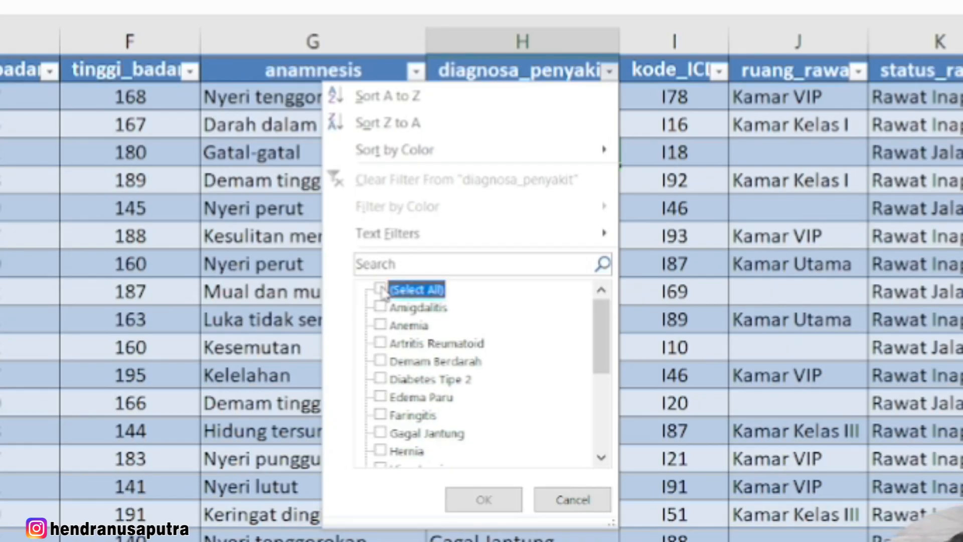
{"action": "scroll", "coordinate": [414, 346], "scroll_direction": "down", "scroll_amount": 4}
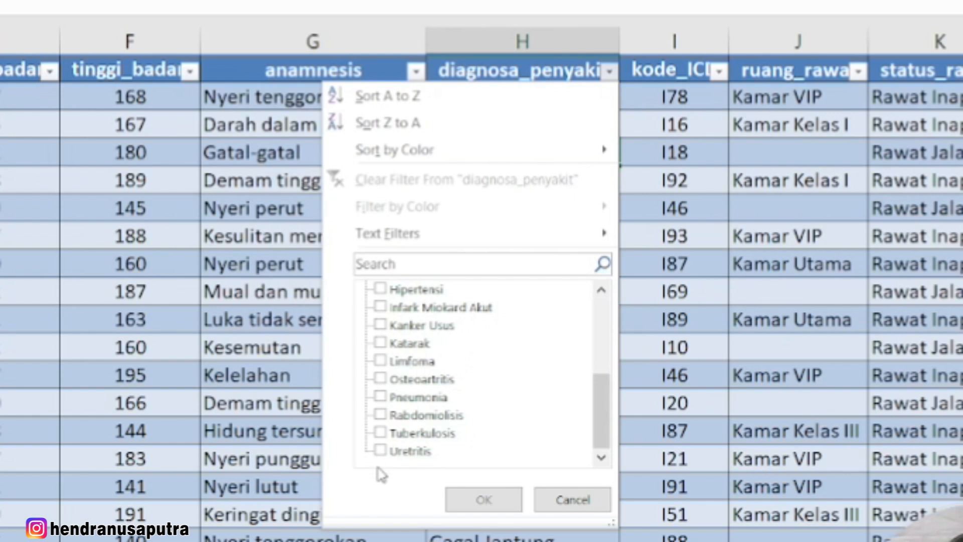
{"action": "left_click", "coordinate": [380, 451]}
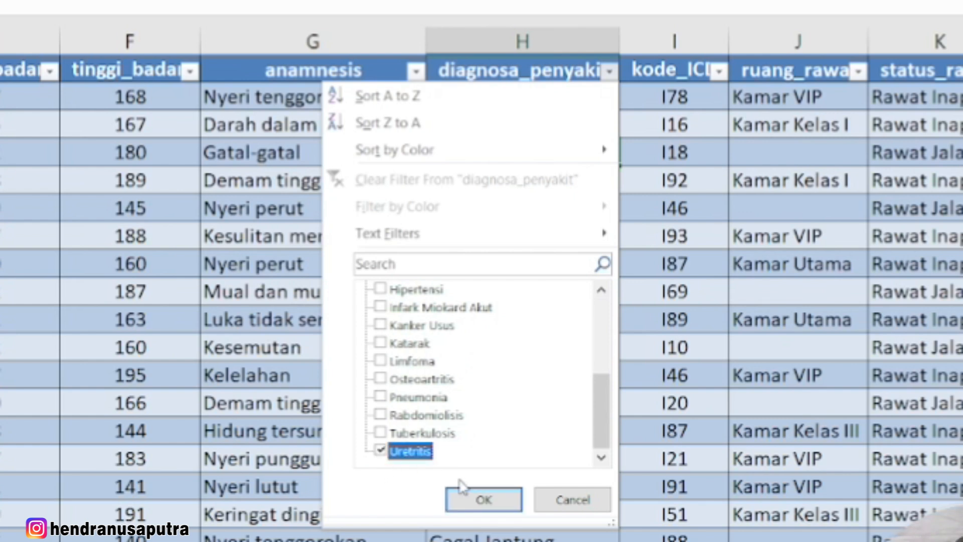
{"action": "left_click", "coordinate": [484, 499]}
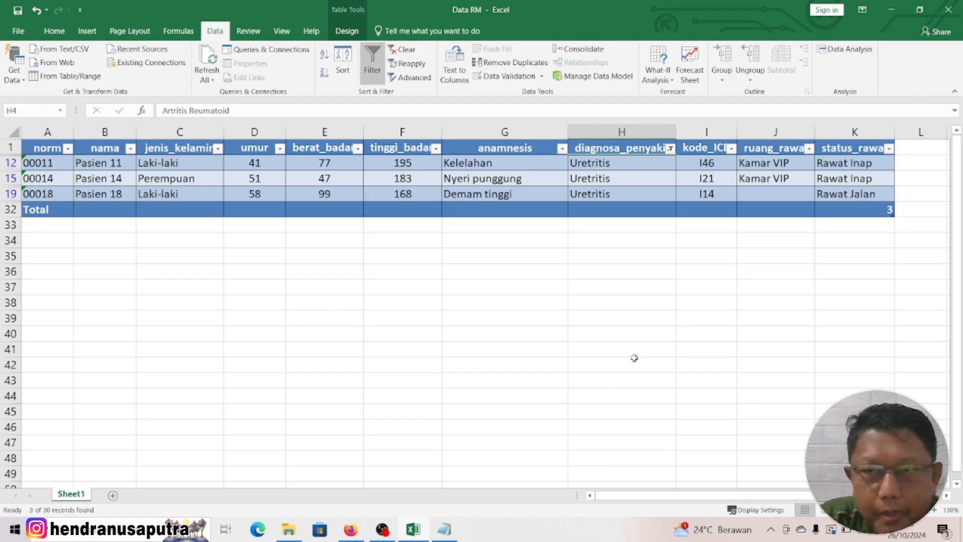
Check the filtered Uretritis rows and their total row, and clear the filter to show all patients again.
{"action": "left_click_drag", "start_coordinate": [852, 209], "coordinate": [68, 164]}
{"action": "left_click", "coordinate": [255, 178]}
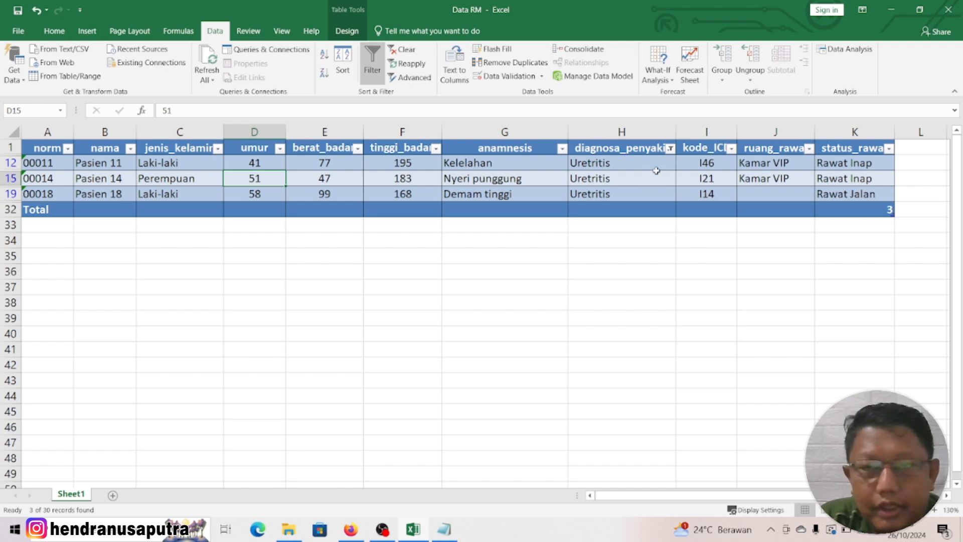
{"action": "left_click", "coordinate": [404, 48]}
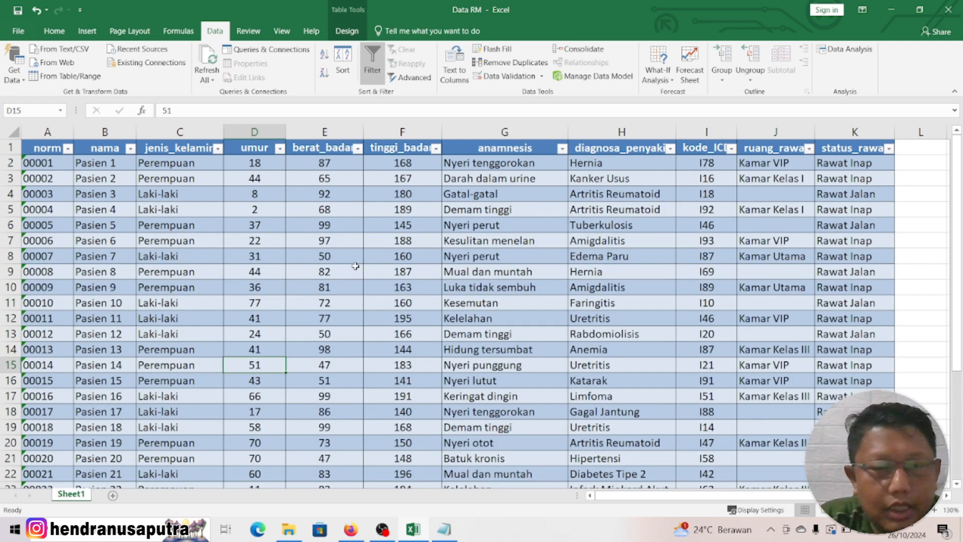
Look over the full unfiltered patient table, including the anamnesis and berat_badan columns.
{"action": "left_click", "coordinate": [297, 267]}
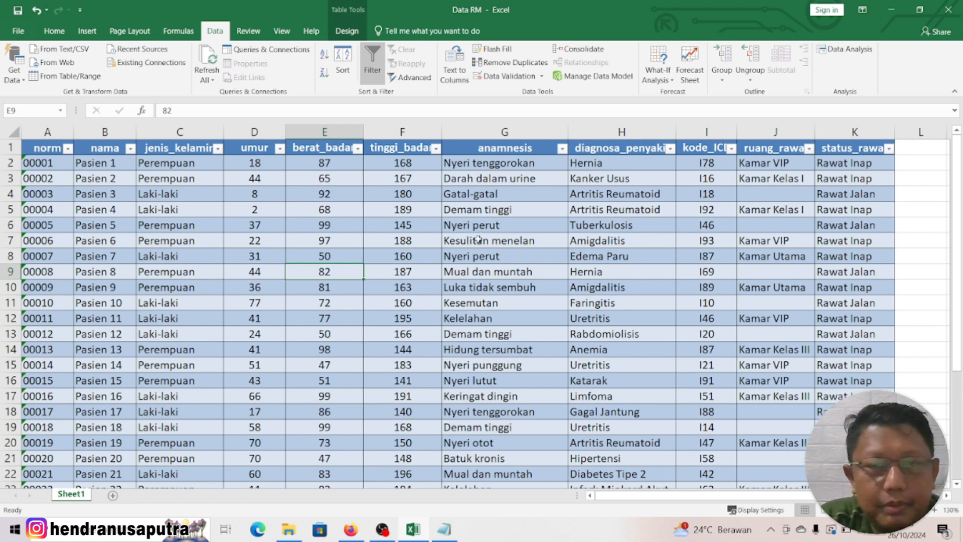
{"action": "left_click_drag", "start_coordinate": [482, 162], "coordinate": [494, 384]}
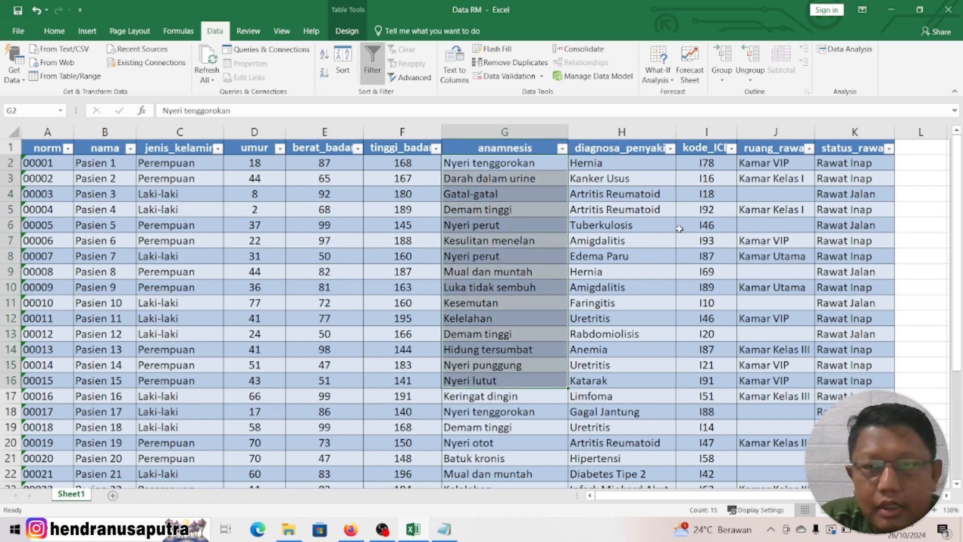
{"action": "left_click", "coordinate": [560, 214]}
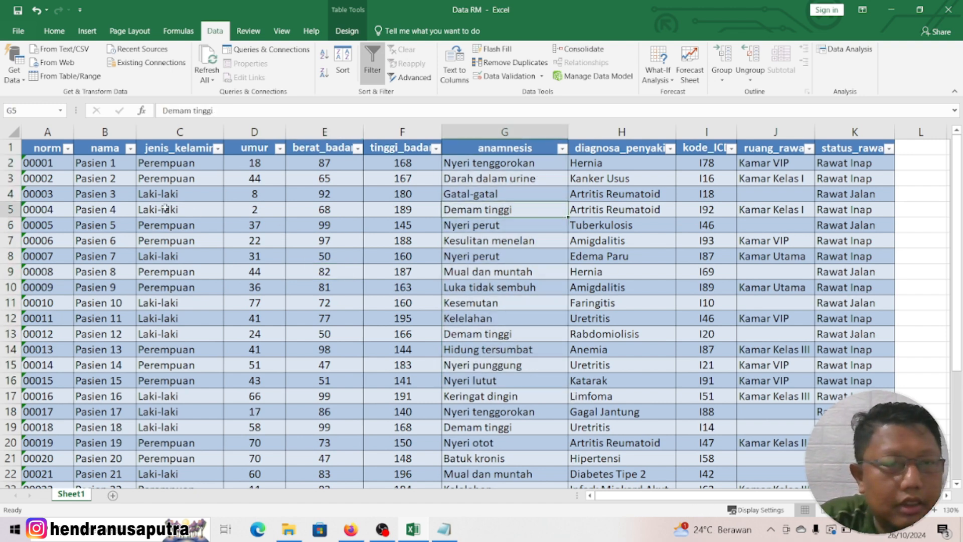
{"action": "left_click_drag", "start_coordinate": [326, 162], "coordinate": [326, 444]}
{"action": "left_click", "coordinate": [416, 303]}
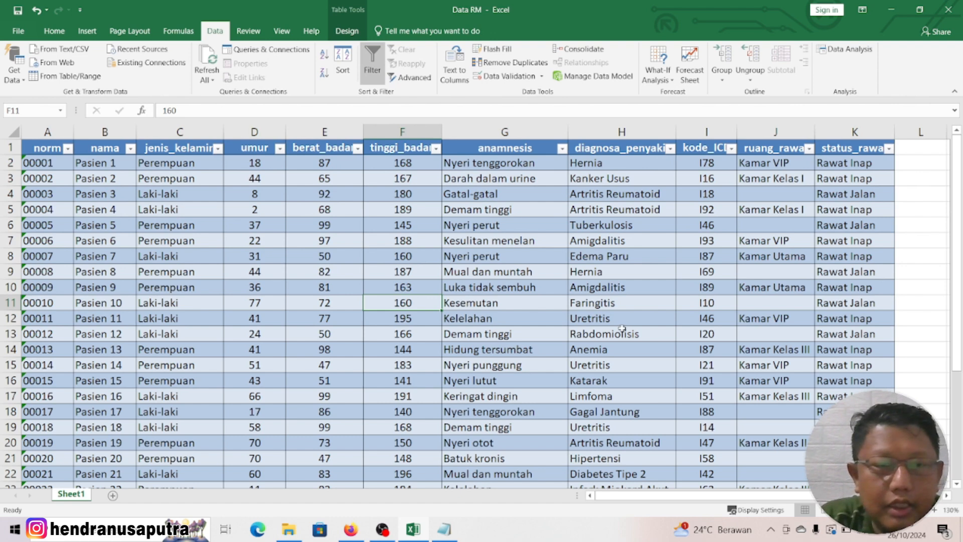
{"action": "scroll", "coordinate": [203, 298], "scroll_direction": "down", "scroll_amount": 2}
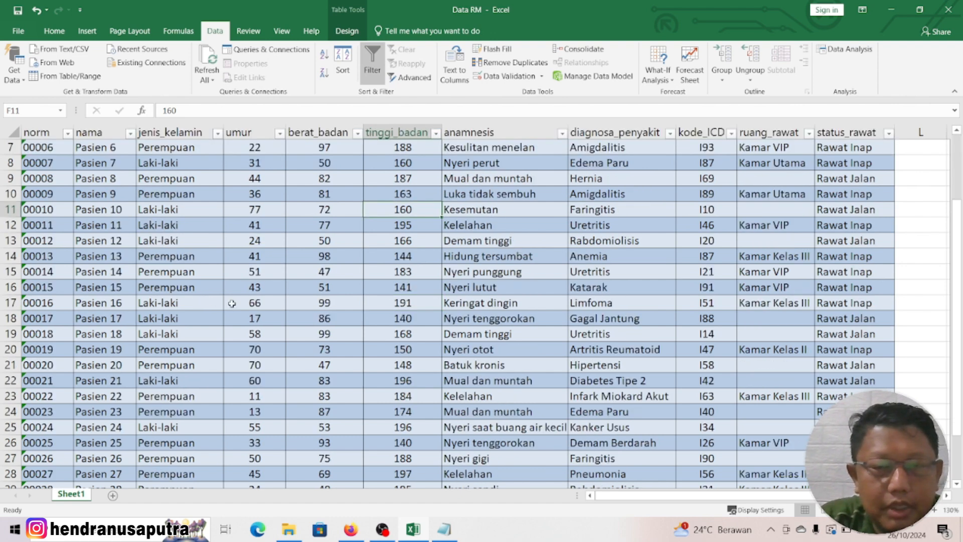
{"action": "scroll", "coordinate": [281, 247], "scroll_direction": "up", "scroll_amount": 2}
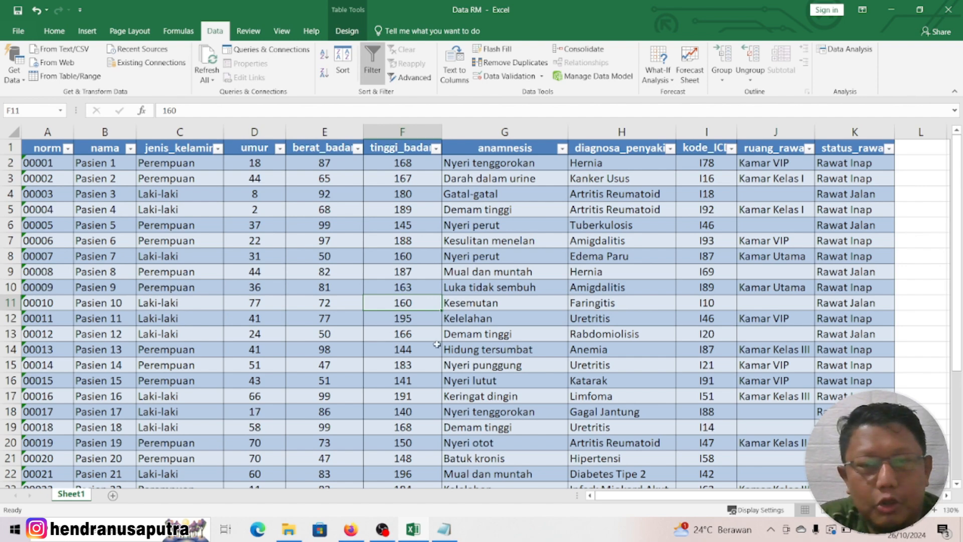
{"action": "scroll", "coordinate": [573, 363], "scroll_direction": "down", "scroll_amount": 2}
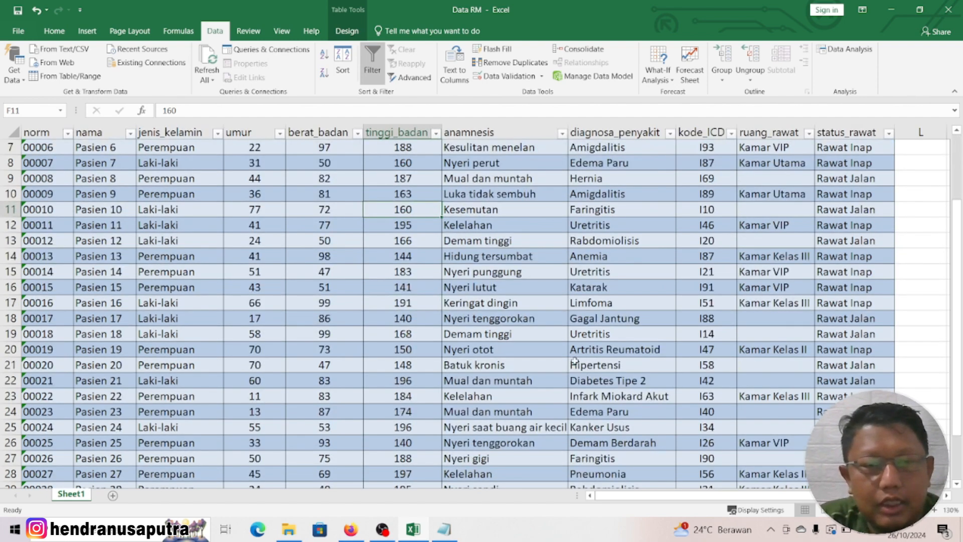
{"action": "scroll", "coordinate": [573, 360], "scroll_direction": "down", "scroll_amount": 2}
{"action": "scroll", "coordinate": [570, 346], "scroll_direction": "up", "scroll_amount": 4}
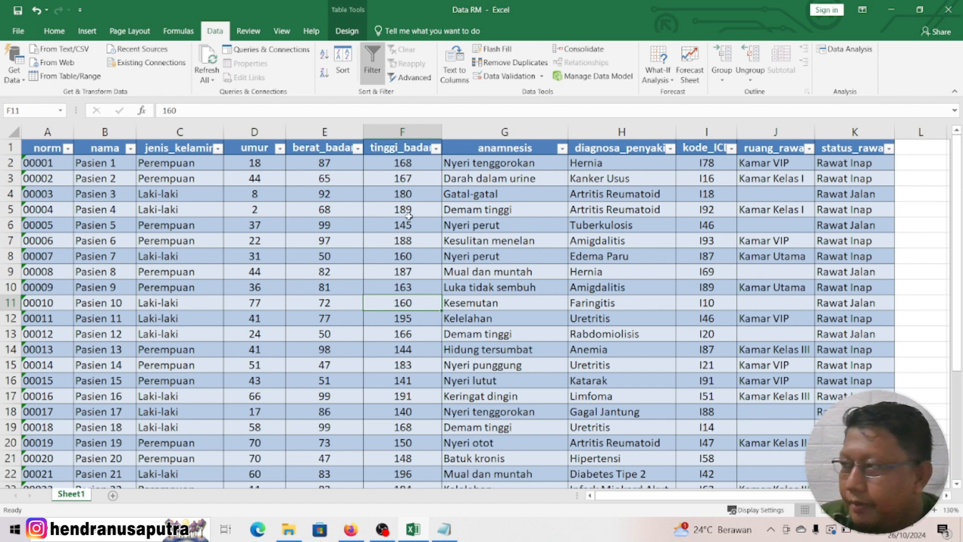
{"action": "left_click", "coordinate": [319, 224]}
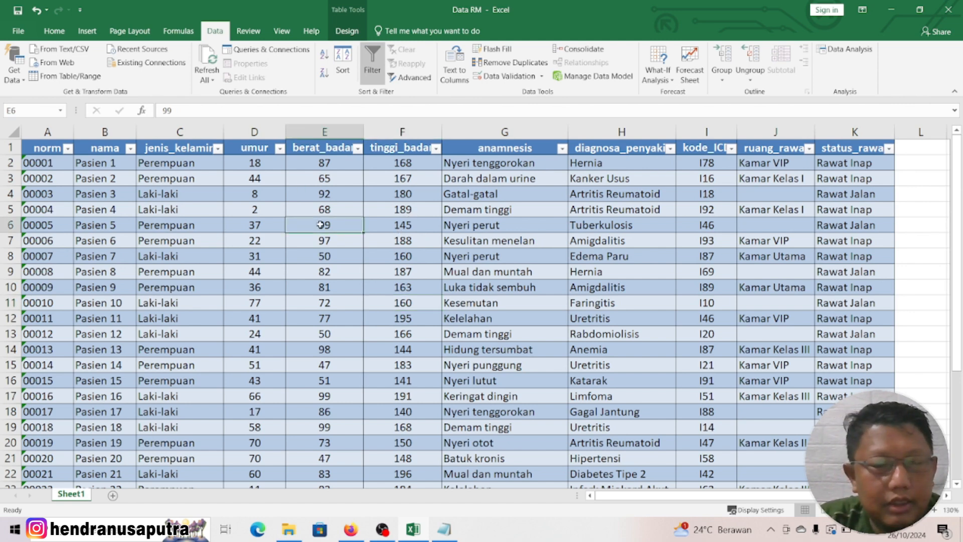